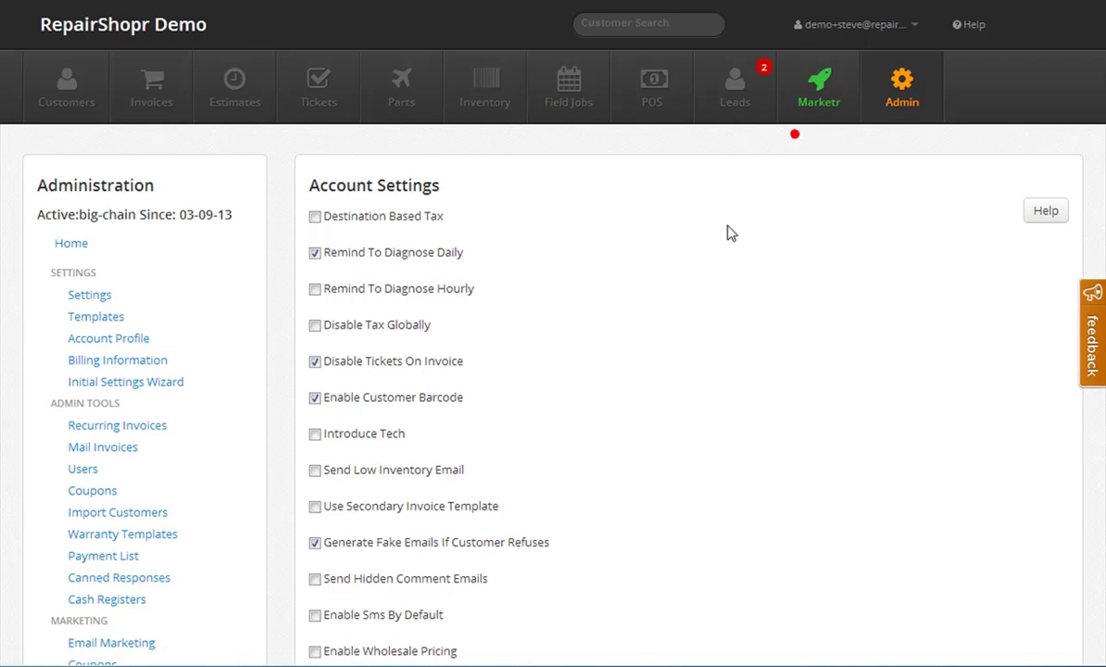
# - Tick the Enable Prepay Hours checkbox in Admin Account Settings
pyautogui.scroll(-5, 713, 269)
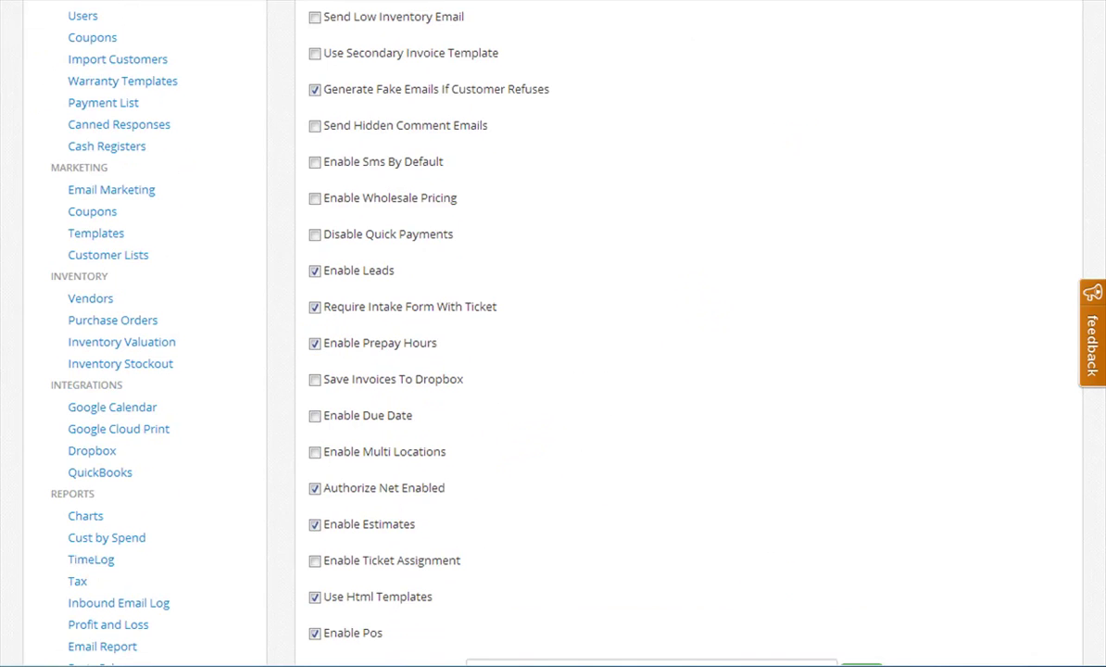
pyautogui.scroll(2, 315, 343)
pyautogui.click(315, 486)
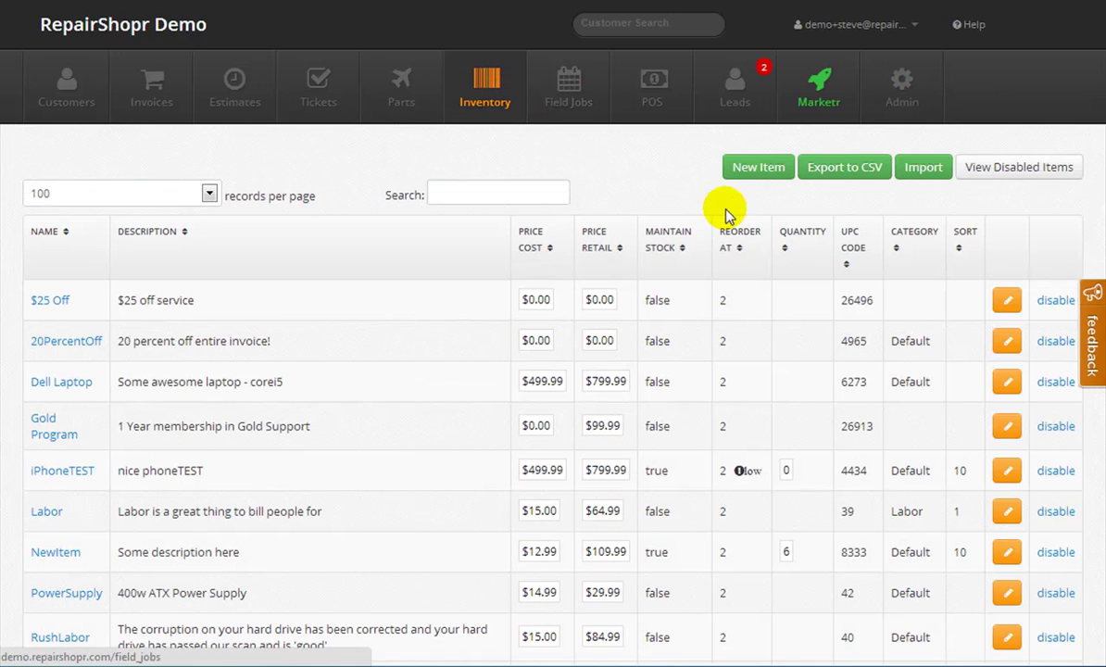
# - Create product PrepayHour: cost 12, retail 99.99, category Prepay Hours, sort order 2
pyautogui.click(748, 169)
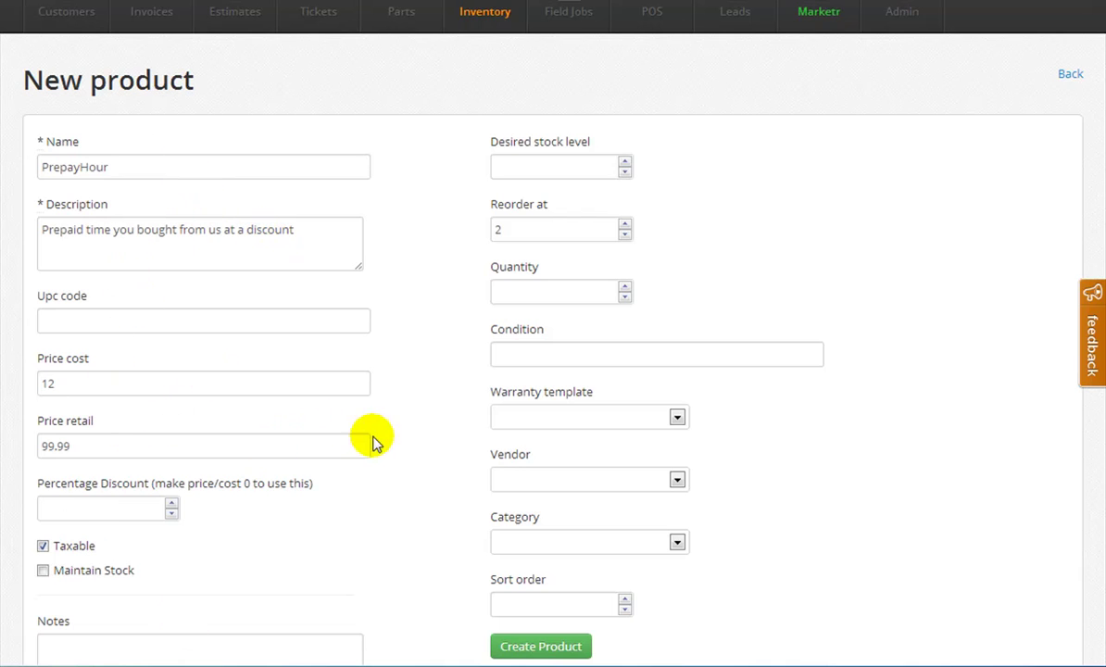
pyautogui.click(611, 543)
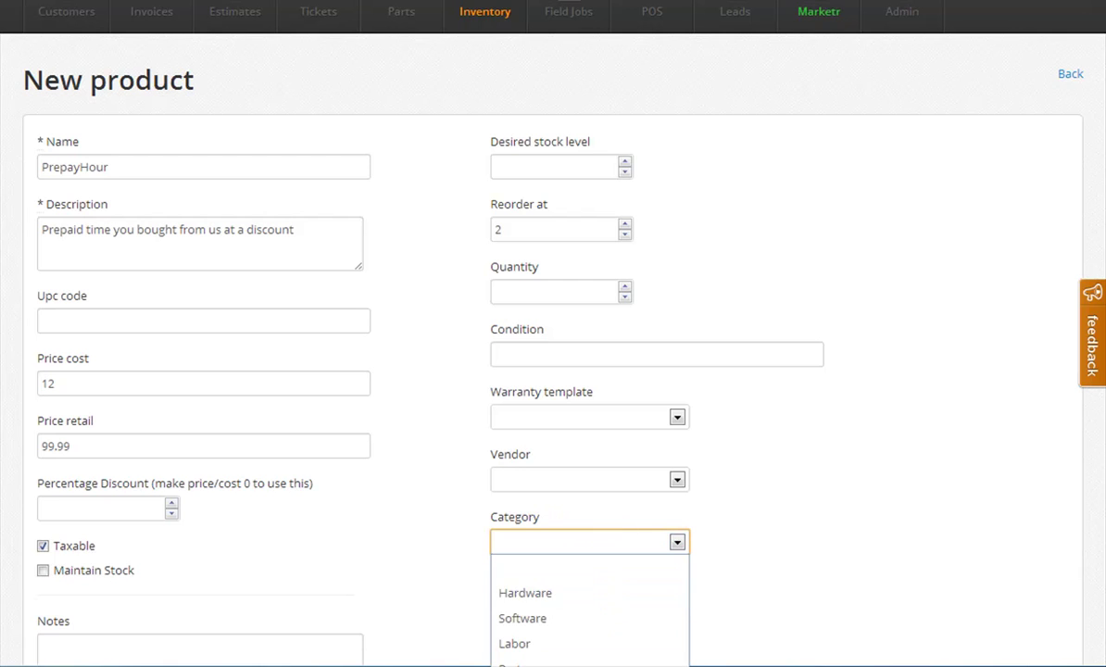
pyautogui.click(555, 542)
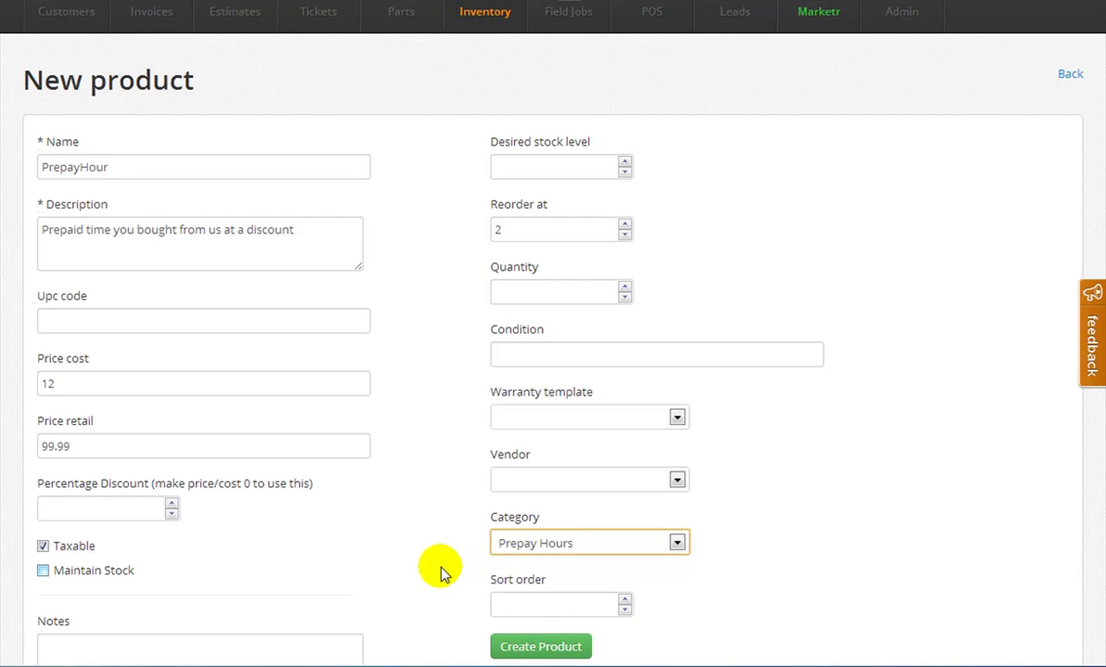
pyautogui.doubleClick(111, 447)
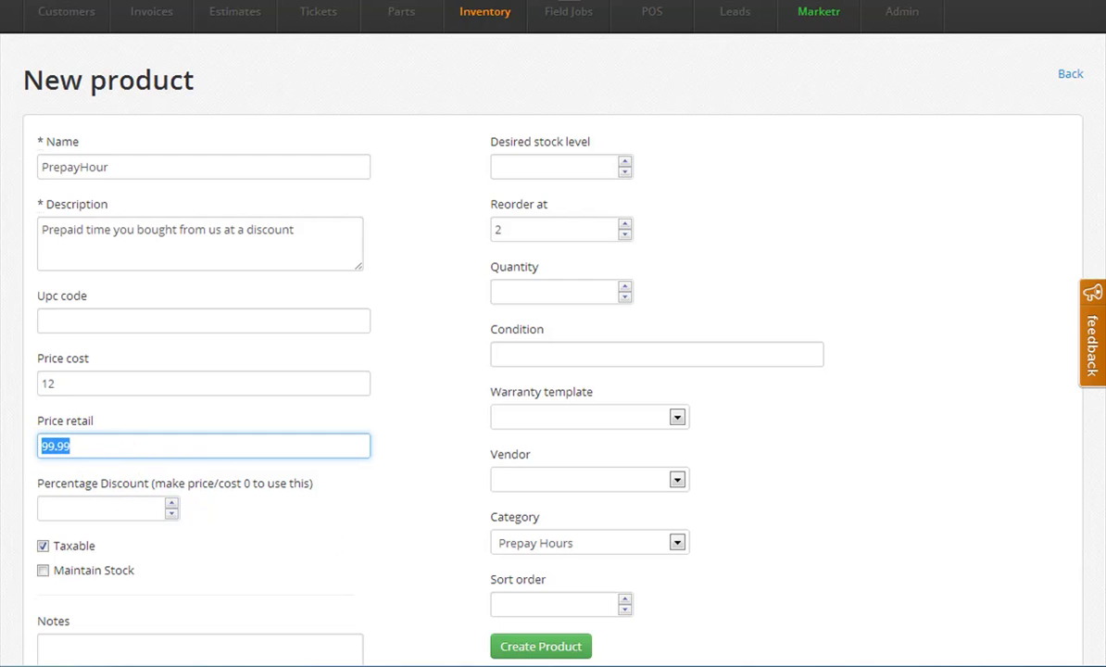
pyautogui.click(511, 651)
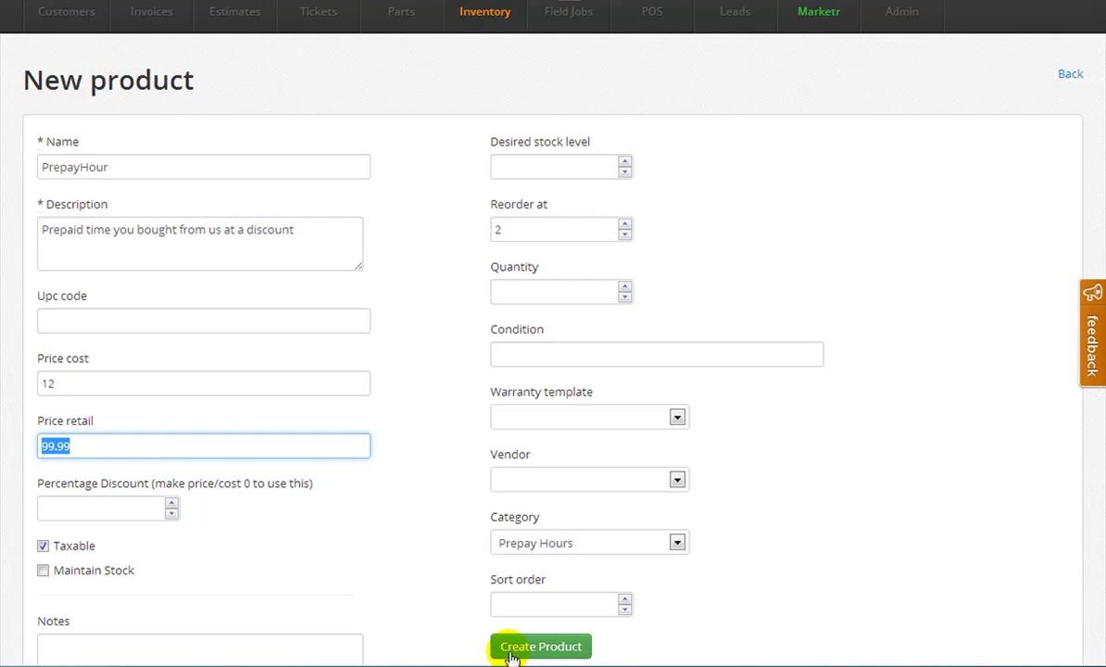
pyautogui.click(502, 603)
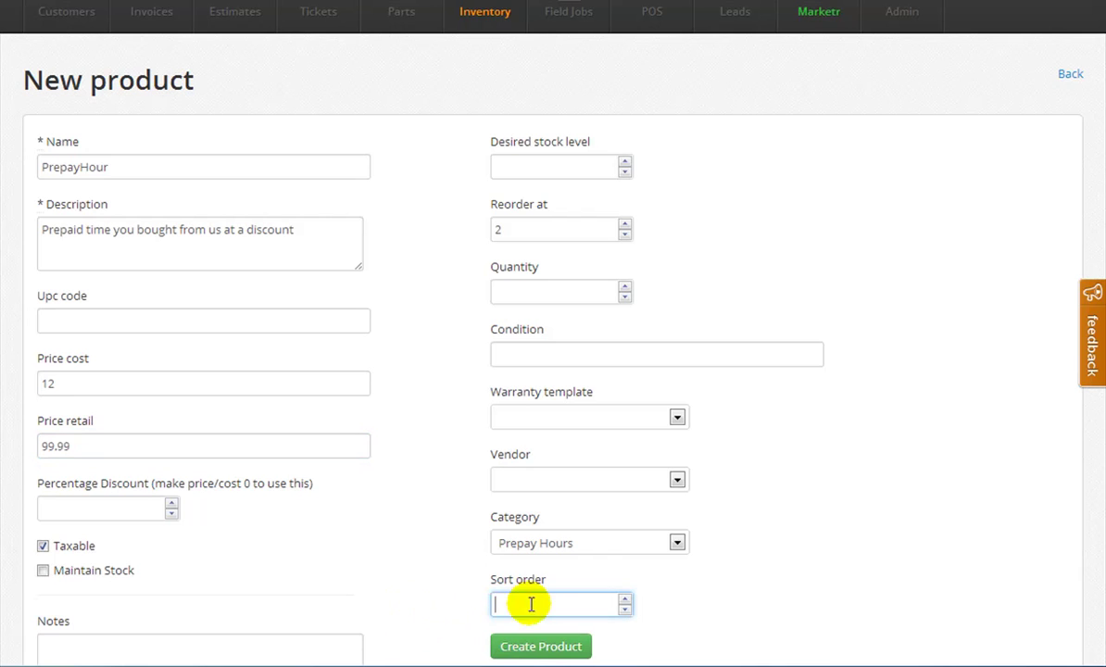
pyautogui.write('2')
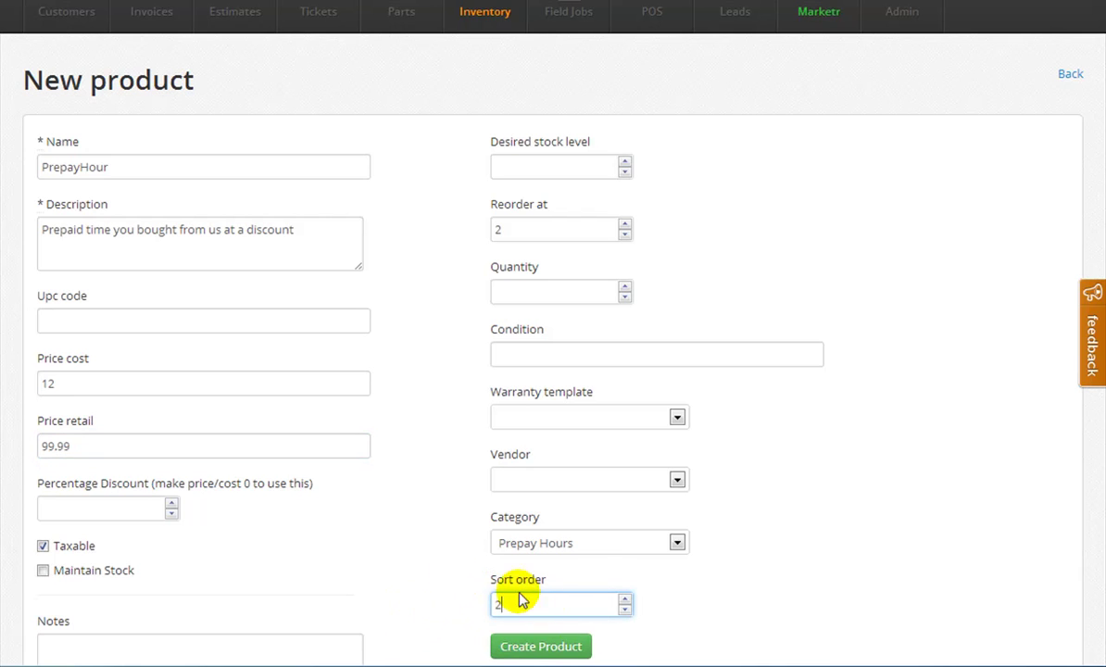
pyautogui.click(520, 650)
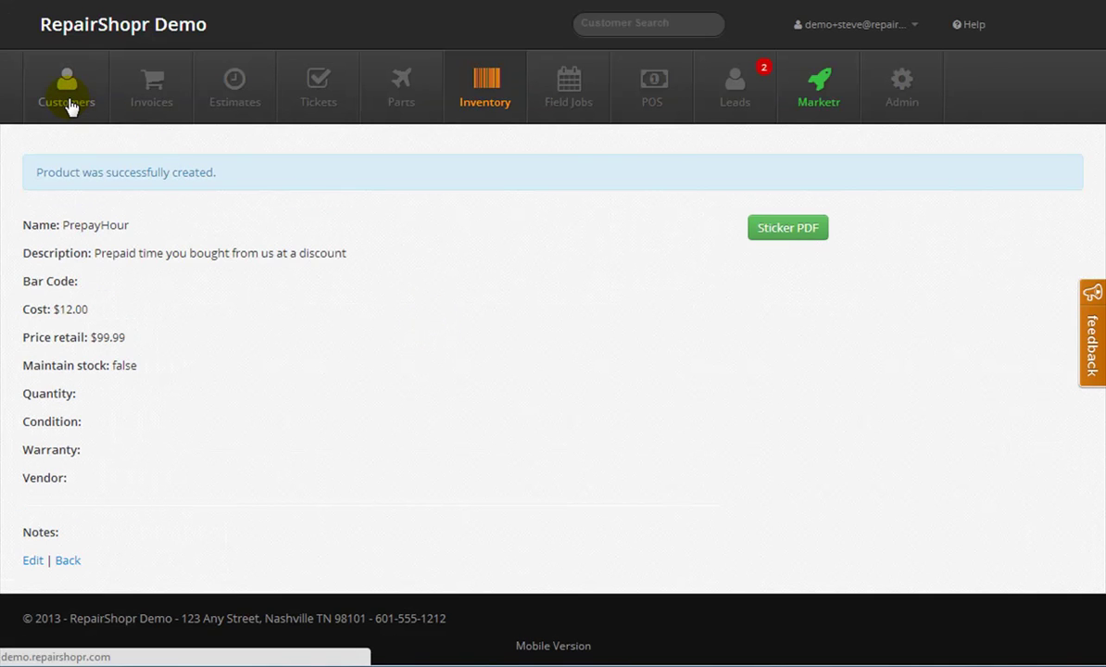
# - Add a test prepayer customer with name, phone and e-mail, then start their invoice
pyautogui.click(70, 105)
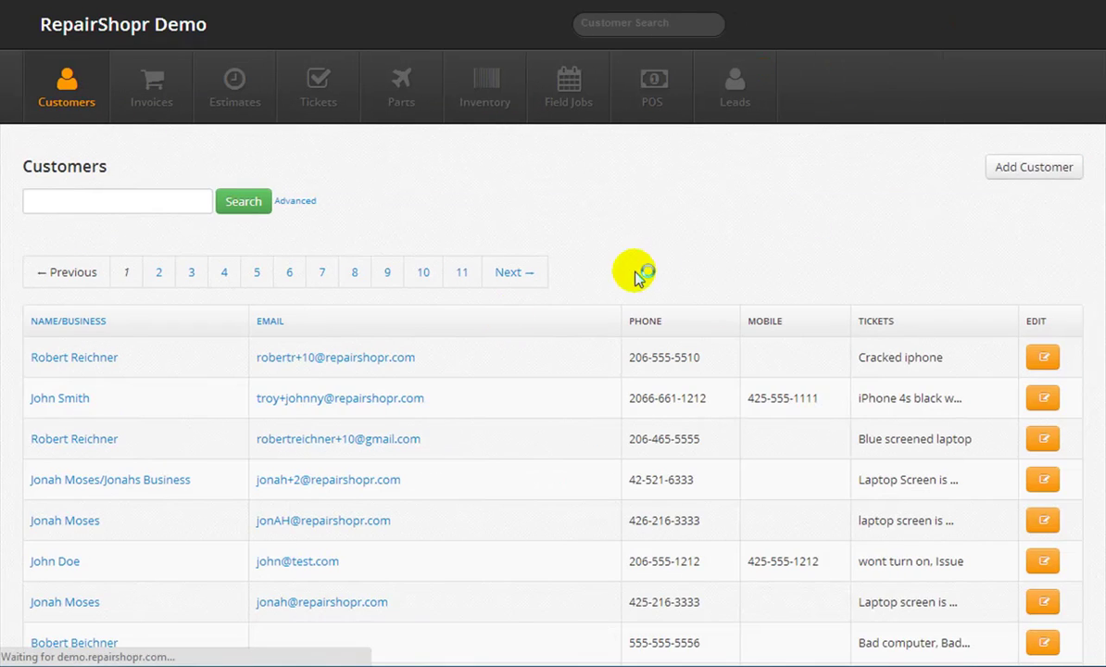
pyautogui.click(1032, 174)
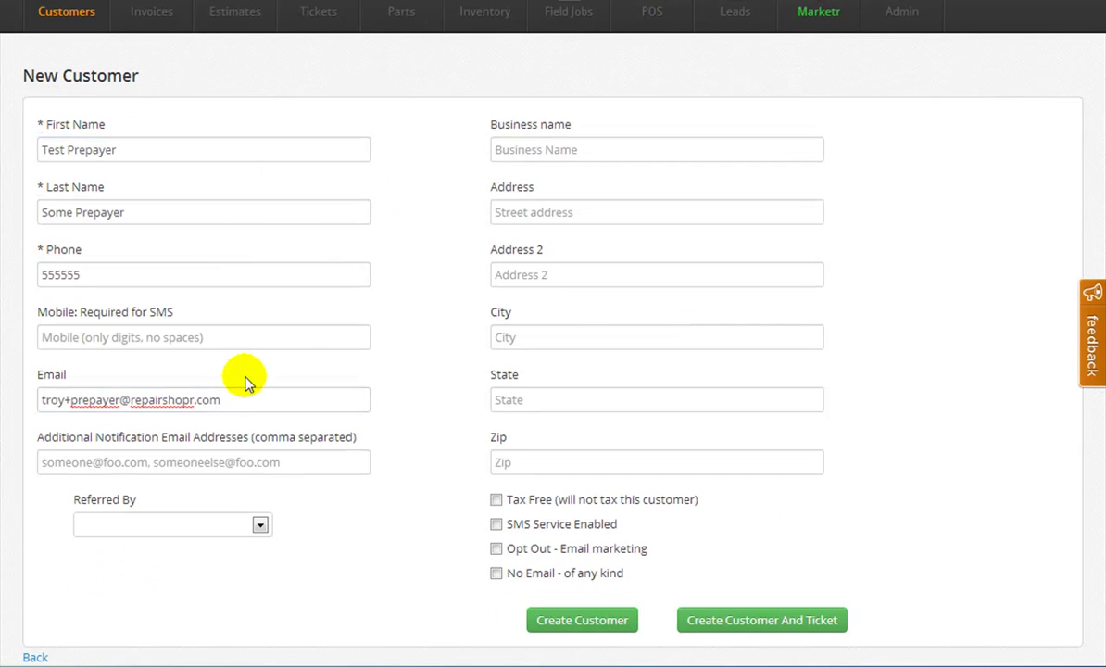
pyautogui.click(566, 622)
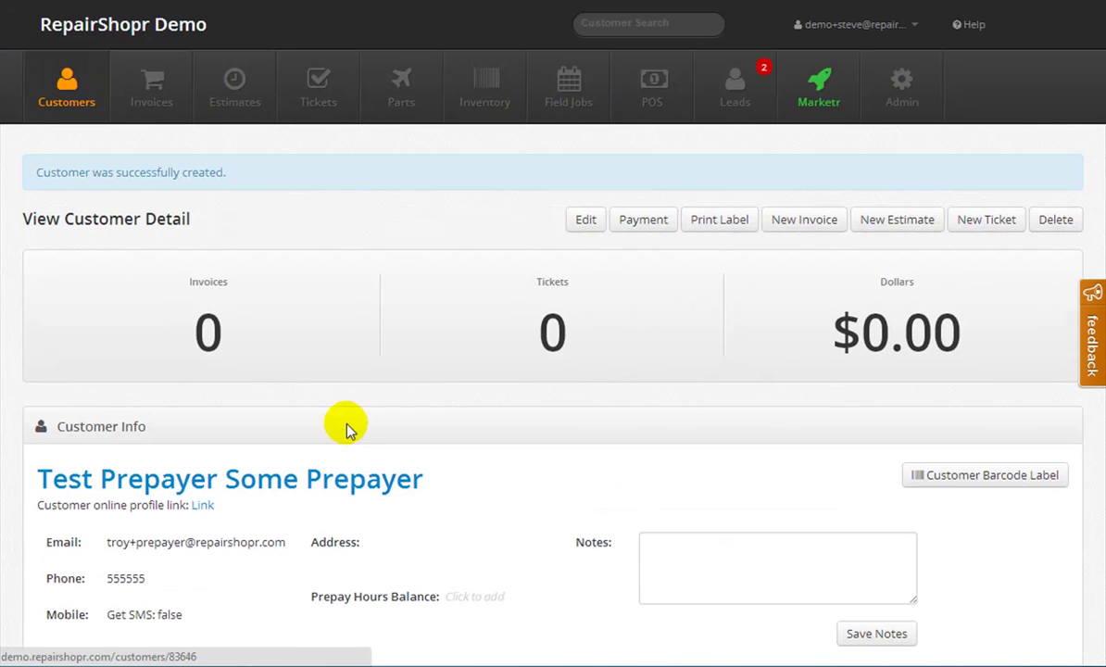
pyautogui.click(810, 222)
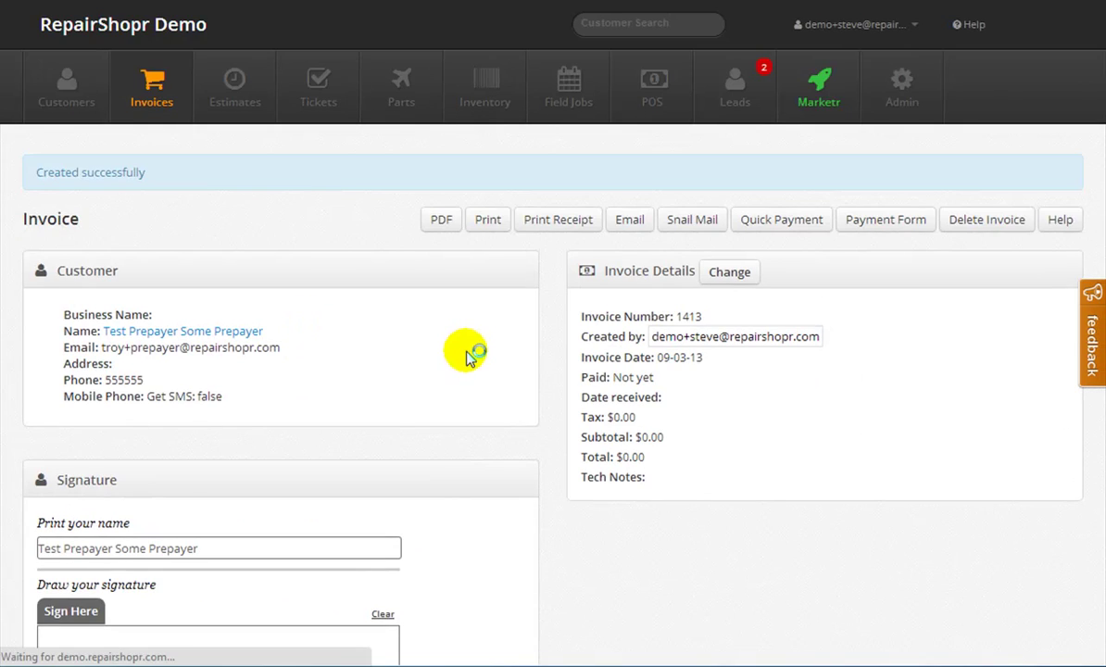
# - Add 20 units of PrepayHour from inventory to the invoice
pyautogui.scroll(-8, 467, 355)
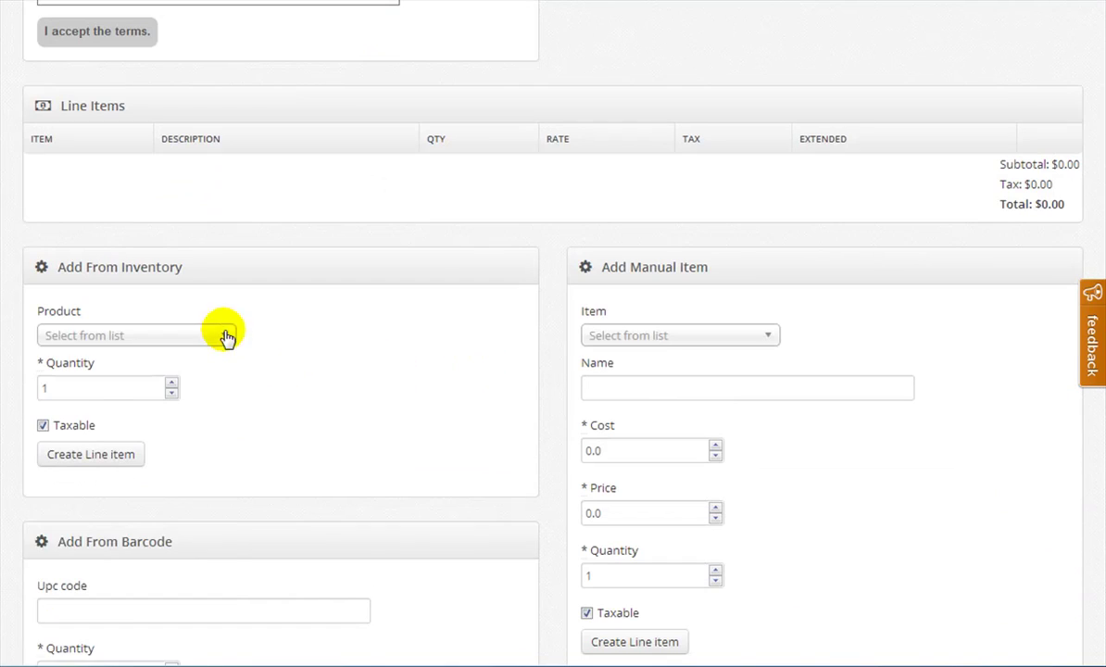
pyautogui.click(226, 337)
pyautogui.click(102, 413)
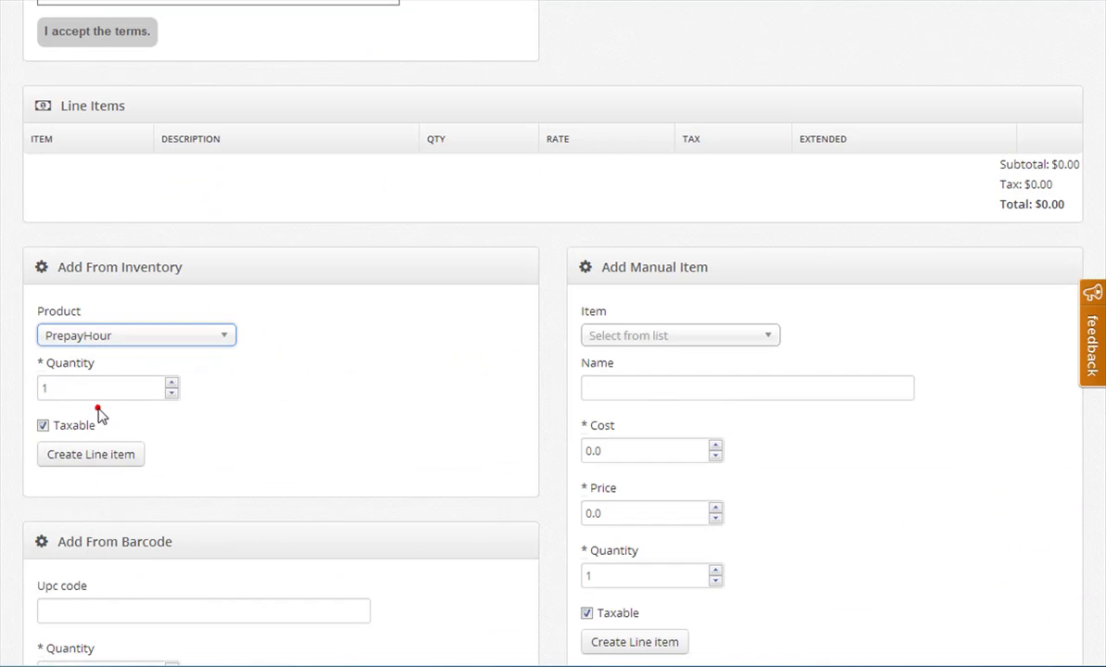
pyautogui.doubleClick(77, 385)
pyautogui.write('20')
pyautogui.press('Return')
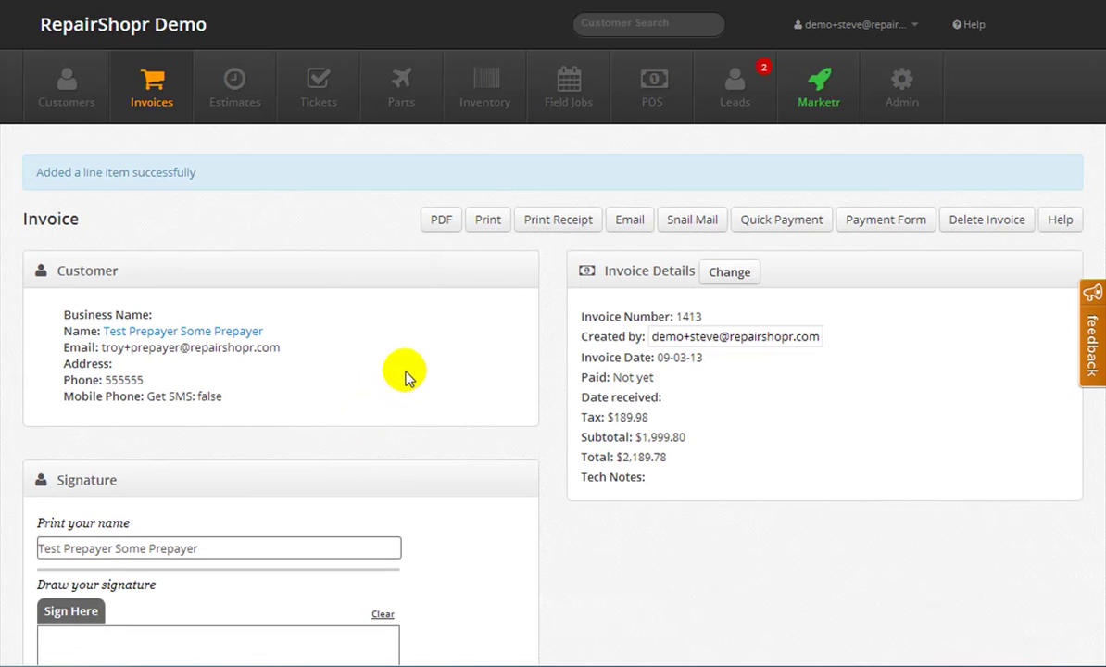
# - Add the 20PercentOff discount line to the invoice
pyautogui.scroll(-5, 407, 375)
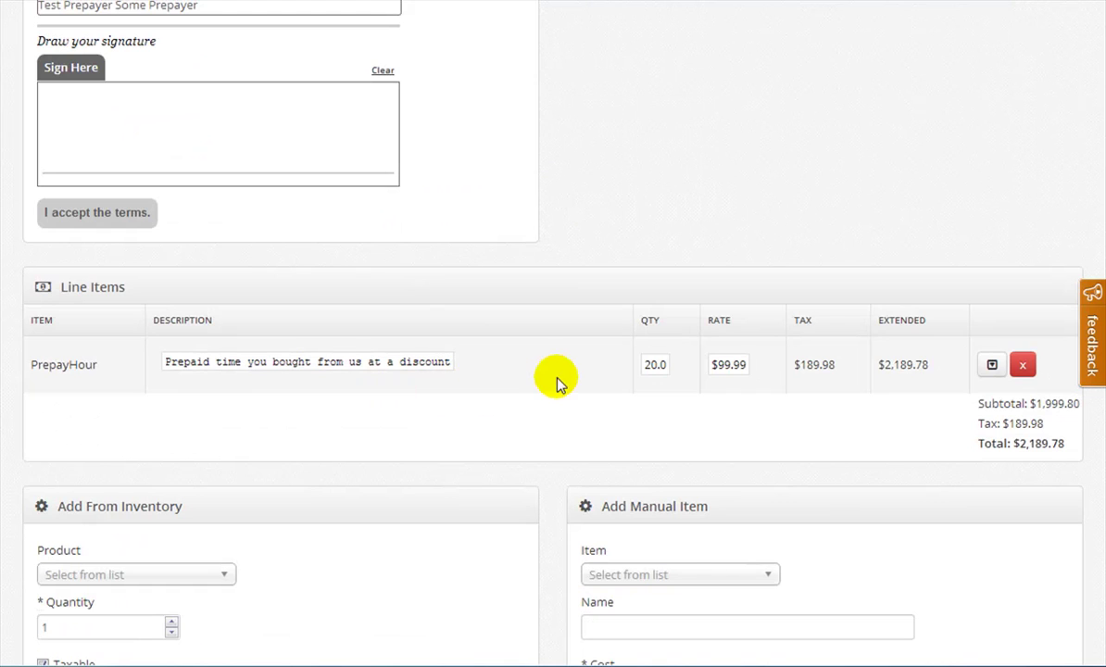
pyautogui.scroll(-3, 483, 397)
pyautogui.click(222, 302)
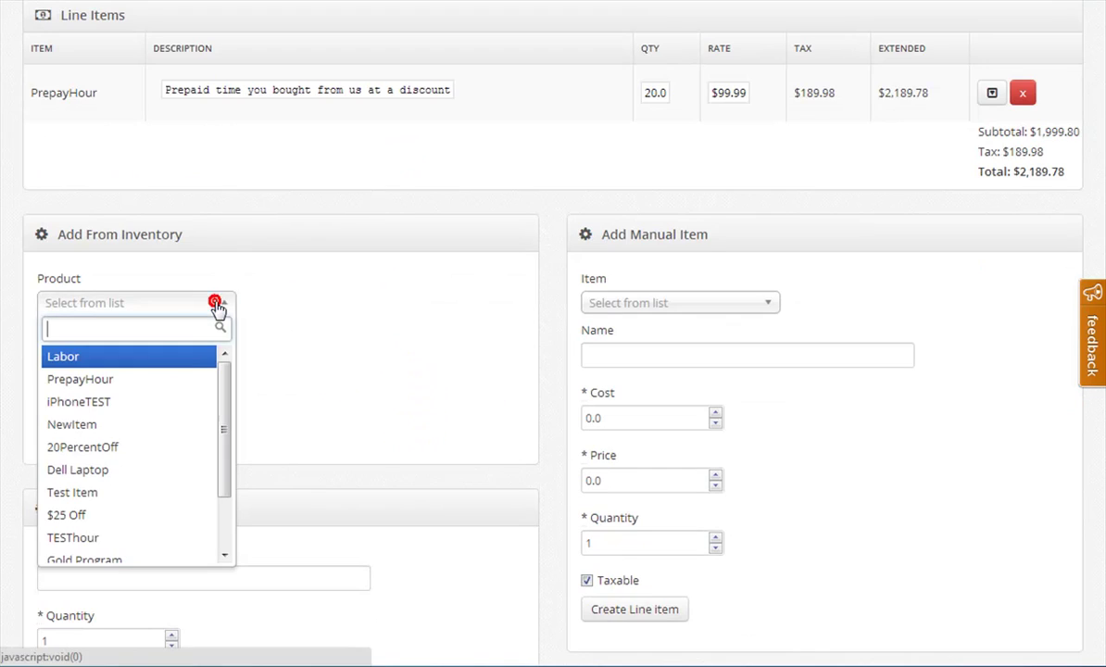
pyautogui.click(131, 446)
pyautogui.click(120, 423)
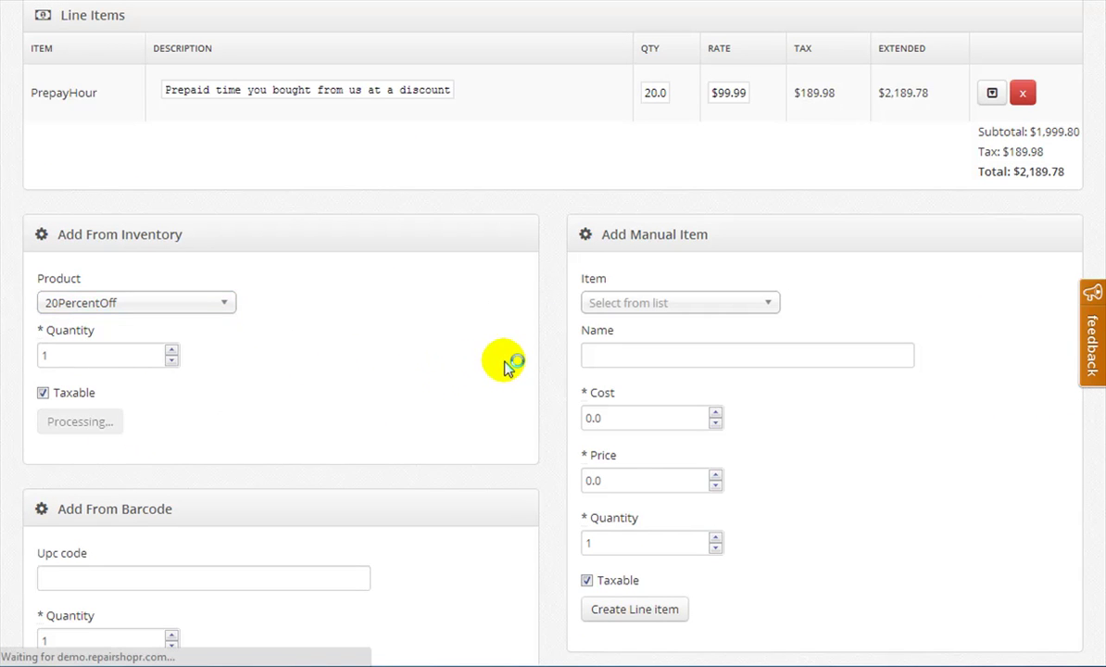
# - Record full payment of the $1,751.82 invoice and return to the Customers list
pyautogui.scroll(-3, 470, 353)
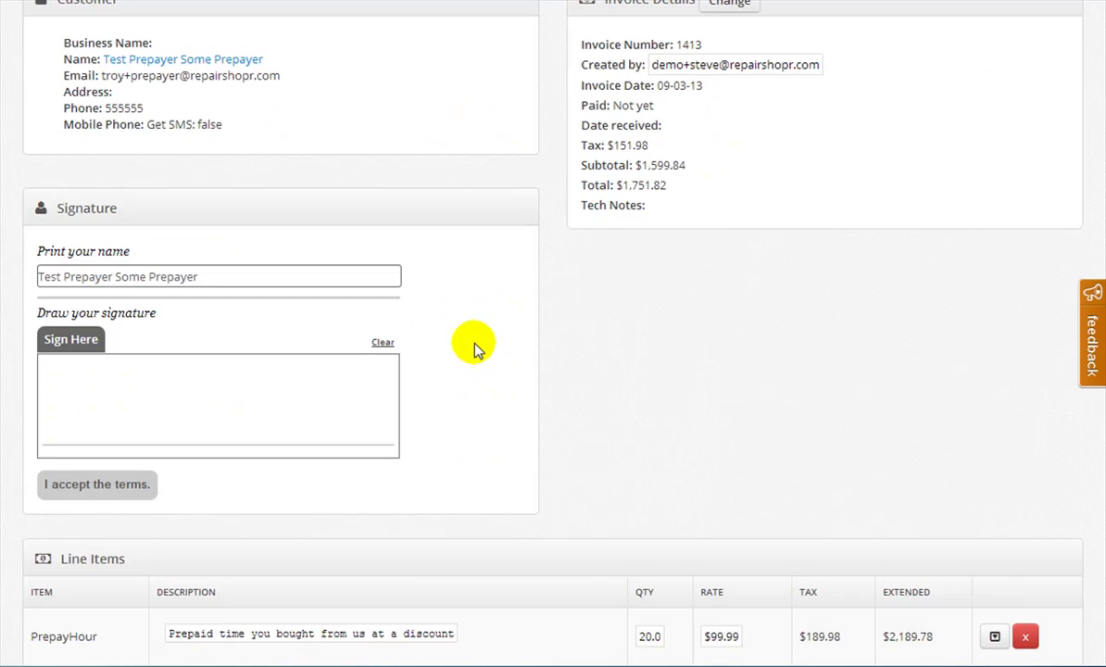
pyautogui.scroll(-3, 474, 348)
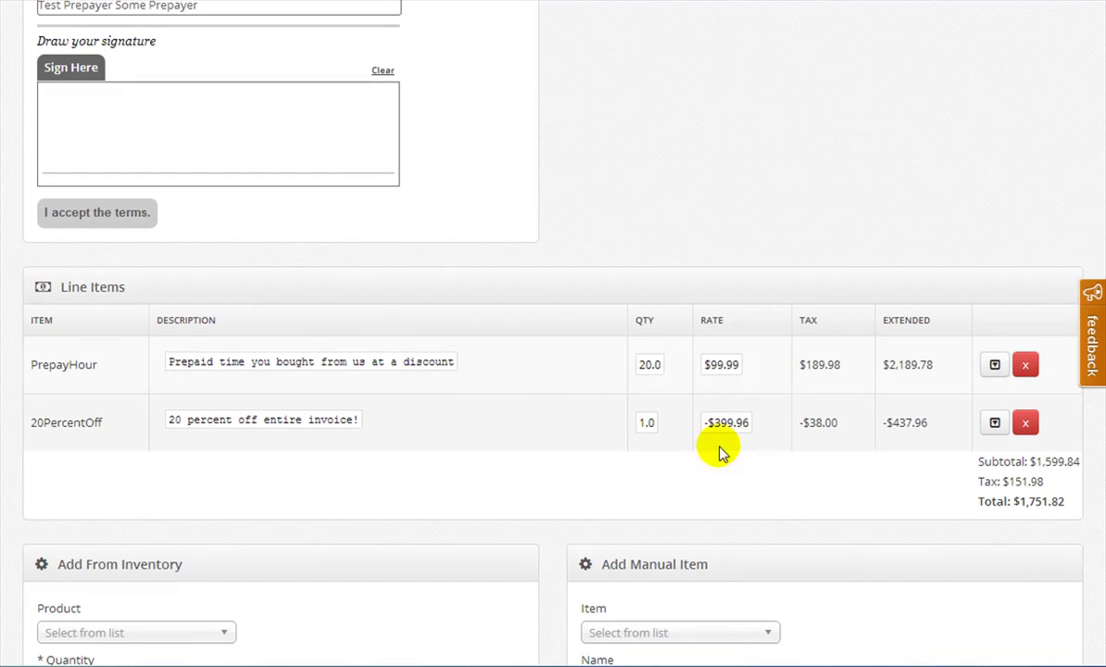
pyautogui.scroll(6, 565, 375)
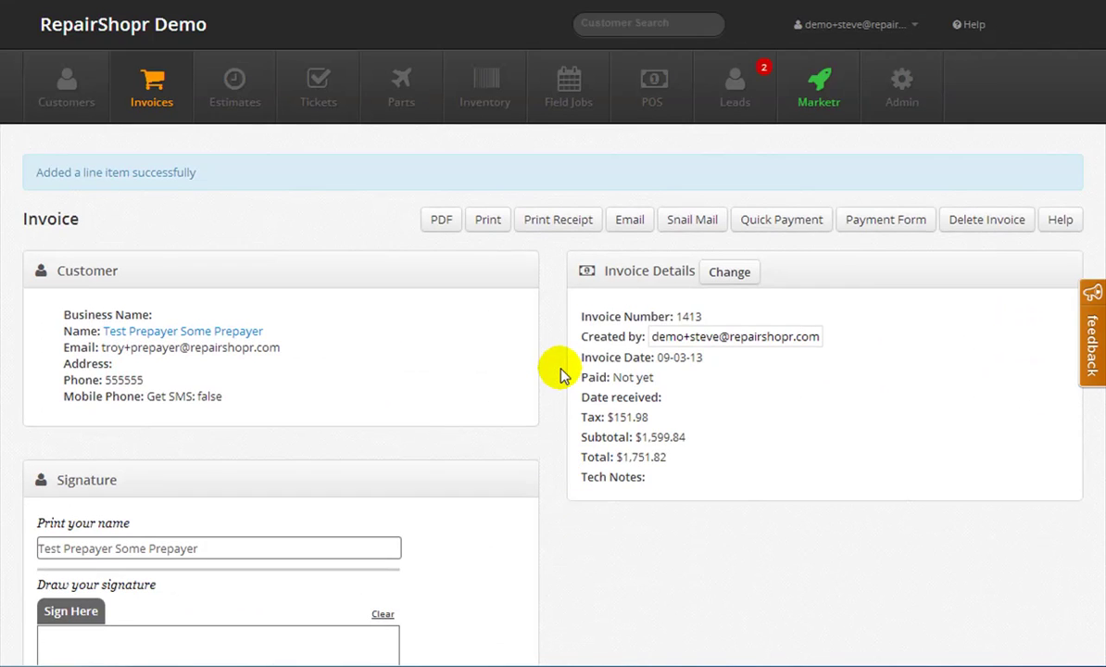
pyautogui.click(777, 222)
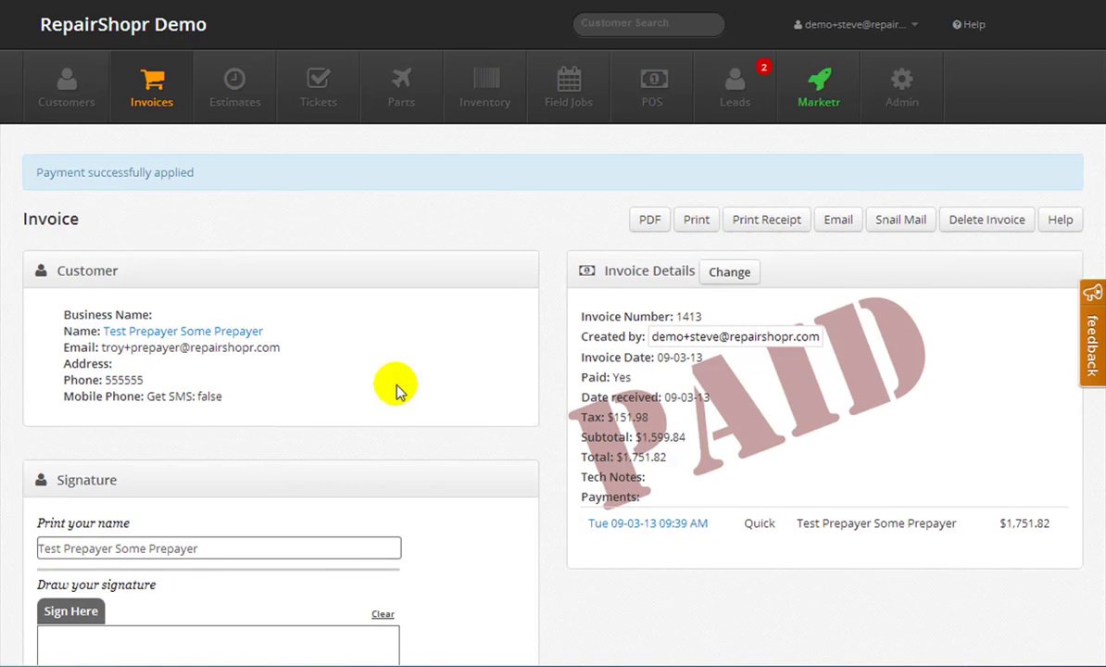
pyautogui.click(67, 98)
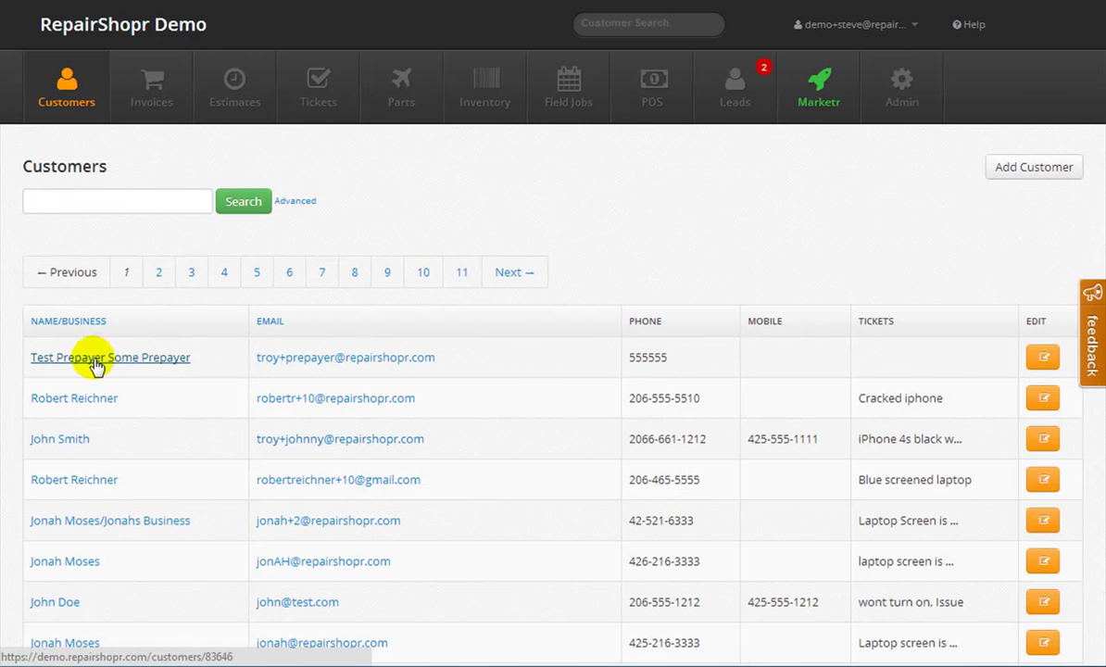
# - Open the test prepayer's record and highlight its Prepay Hours Balance of 20.0
pyautogui.click(93, 359)
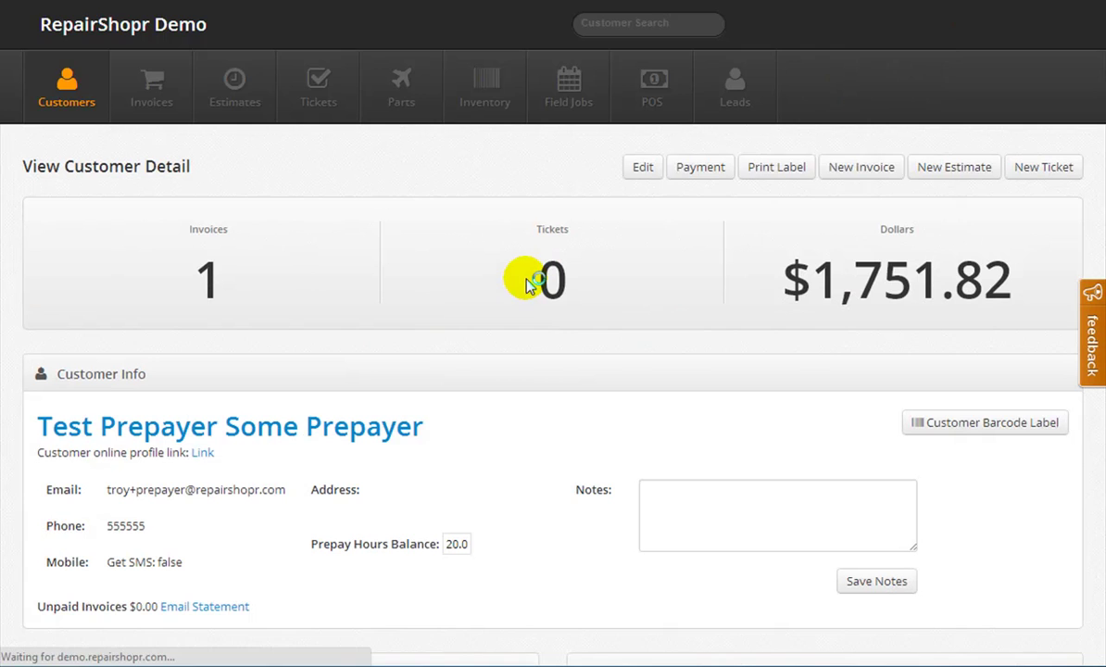
pyautogui.scroll(-1, 525, 306)
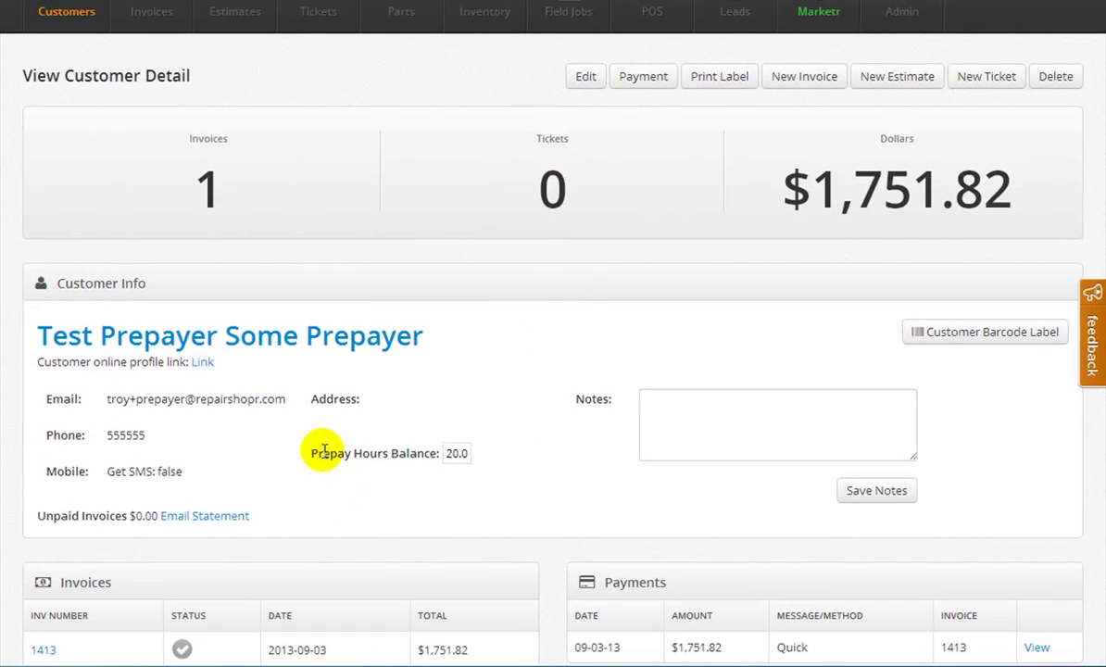
pyautogui.moveTo(317, 453); pyautogui.dragTo(431, 451)
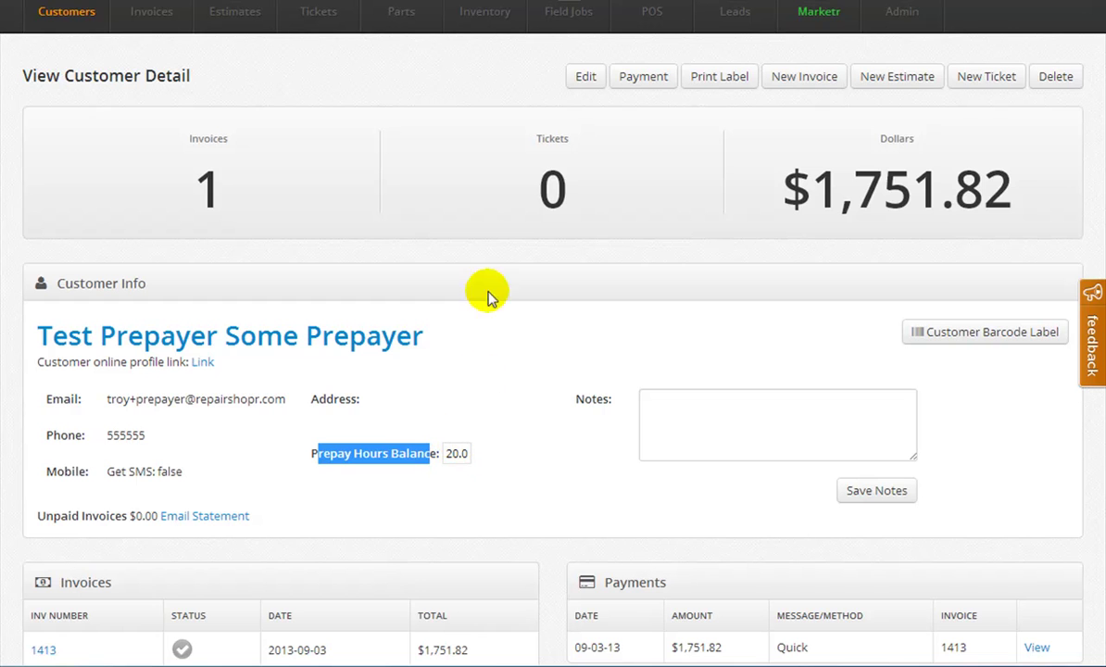
pyautogui.click(476, 257)
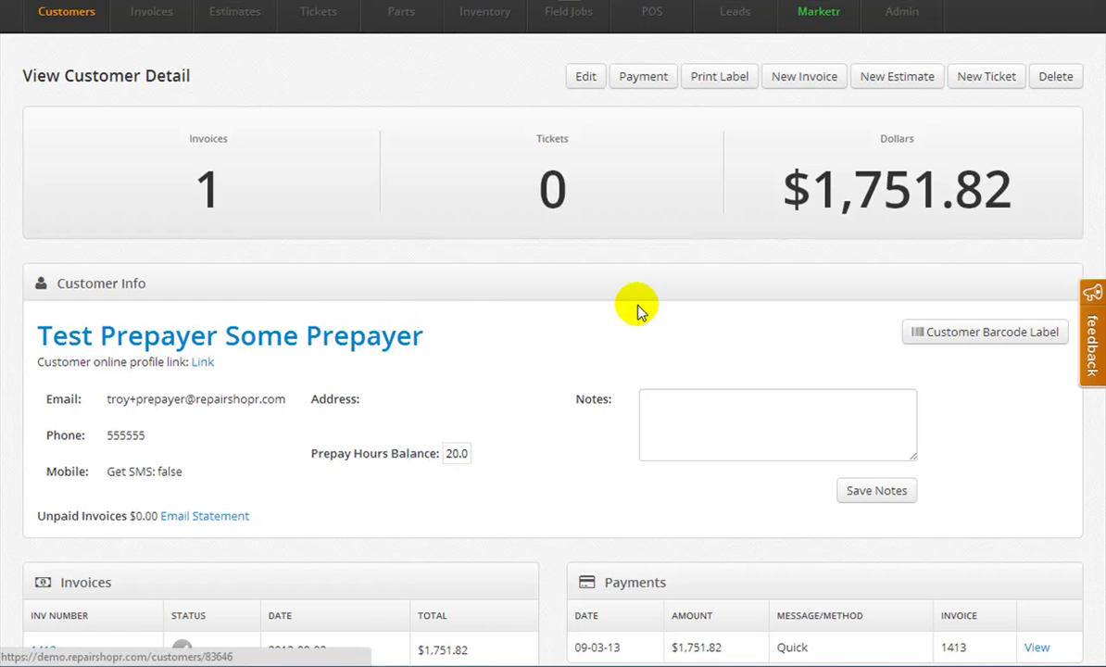
# - Create field-job ticket 1923 for 09/03/2013 4:00 pm with a field tech assigned
pyautogui.click(987, 78)
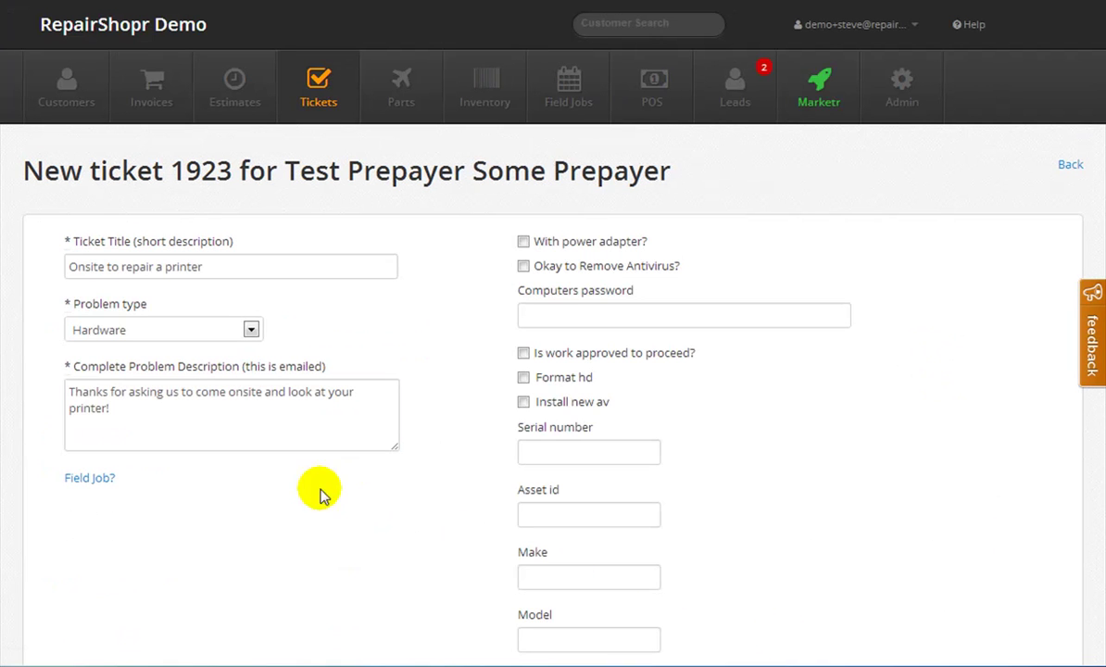
pyautogui.click(89, 477)
pyautogui.click(106, 526)
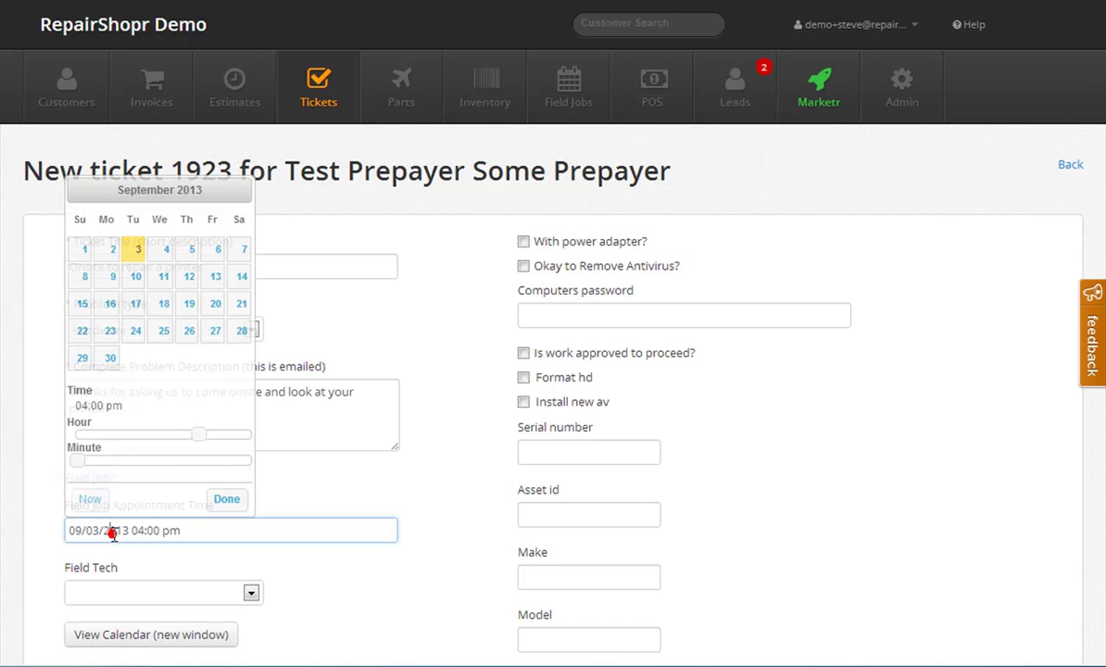
pyautogui.click(226, 501)
pyautogui.click(215, 590)
pyautogui.click(218, 639)
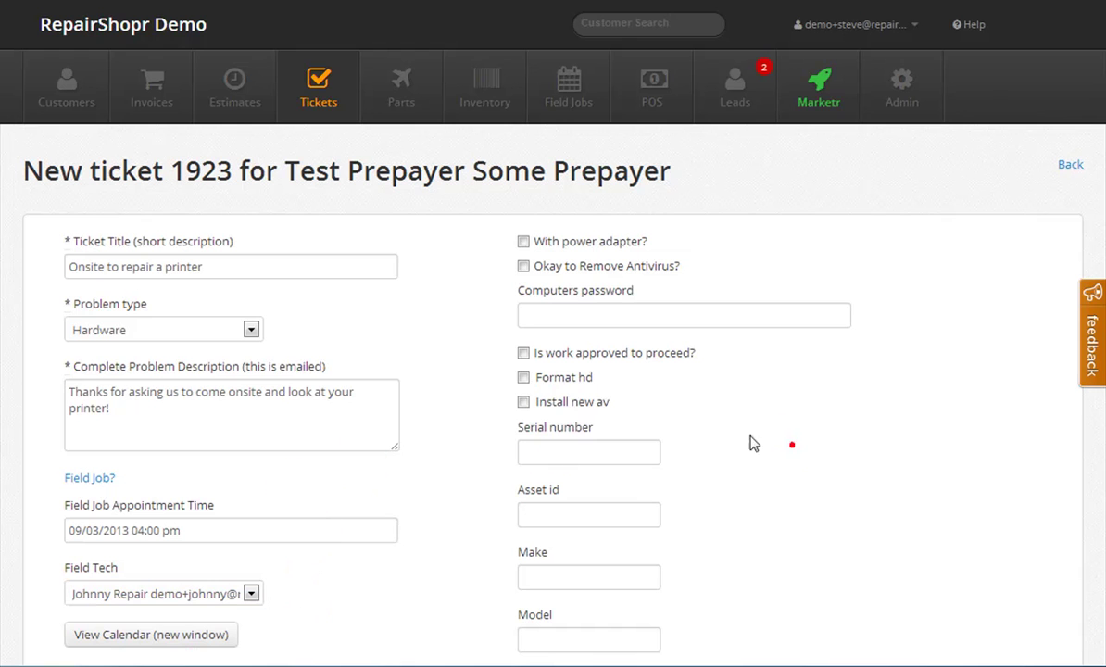
pyautogui.scroll(-3, 508, 427)
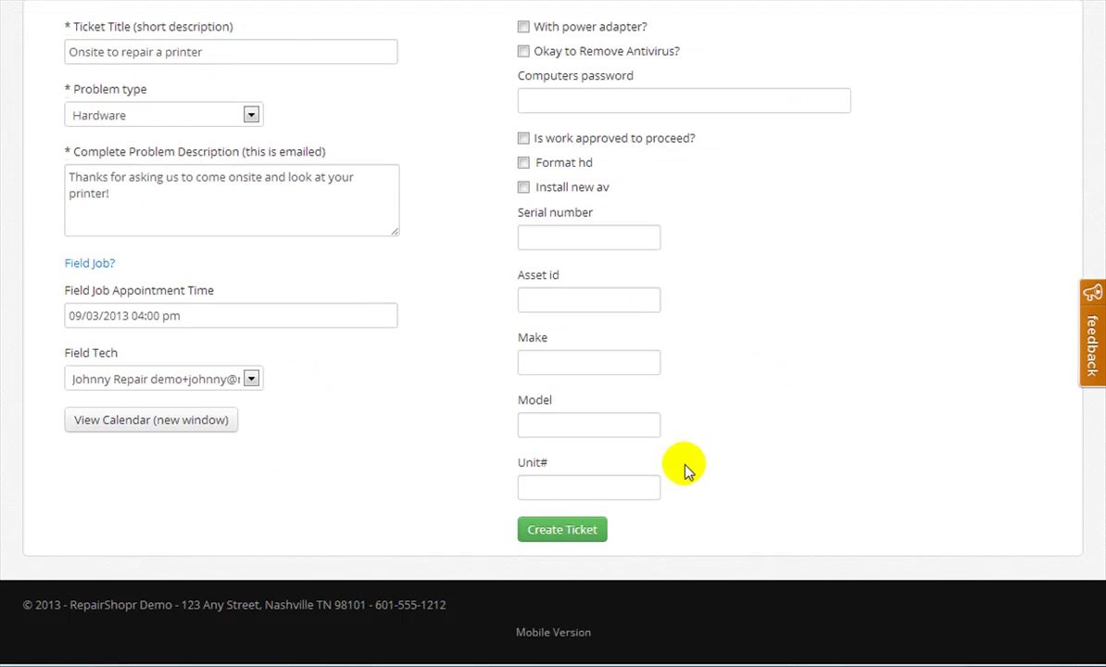
pyautogui.click(565, 531)
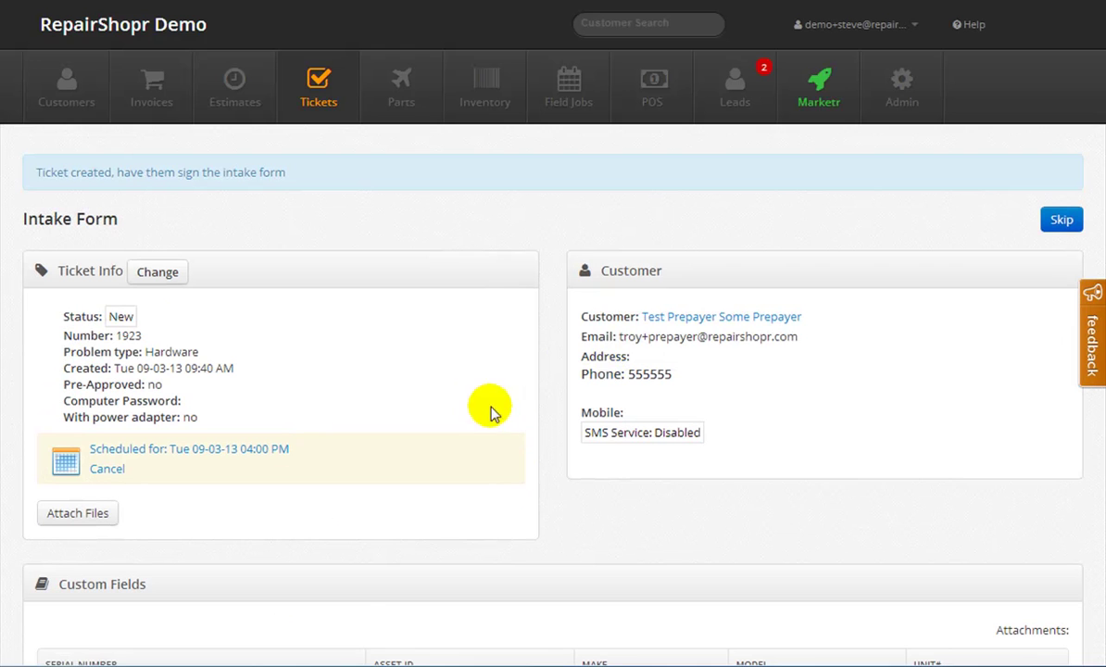
# - Skip the intake form and save the private tech comment 'just an update'
pyautogui.click(1058, 224)
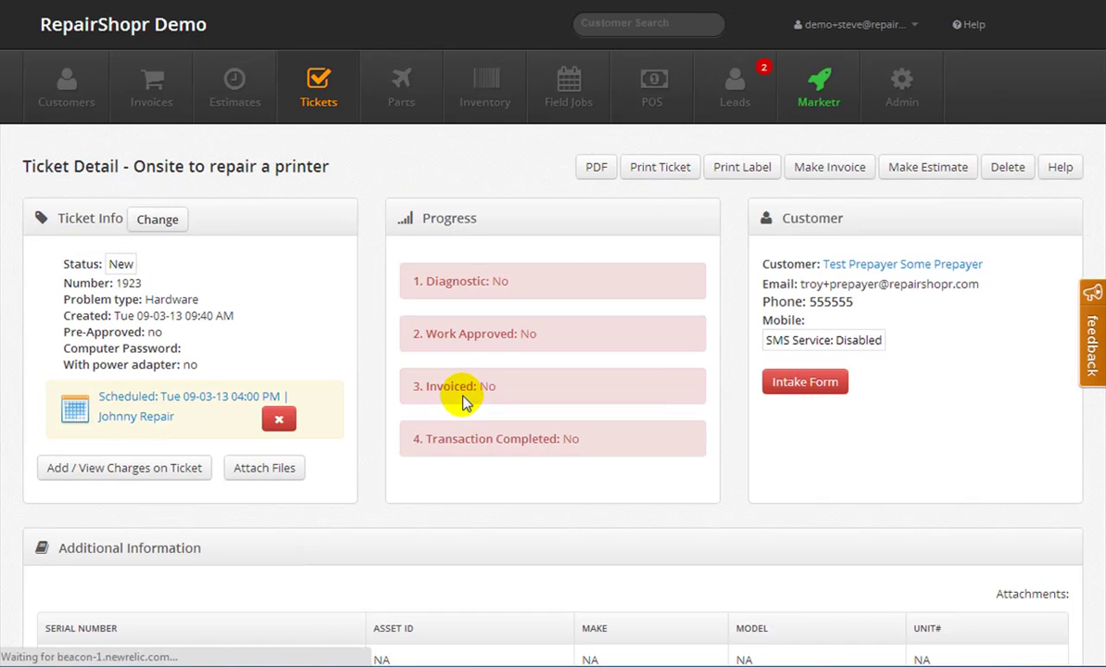
pyautogui.scroll(-3, 507, 204)
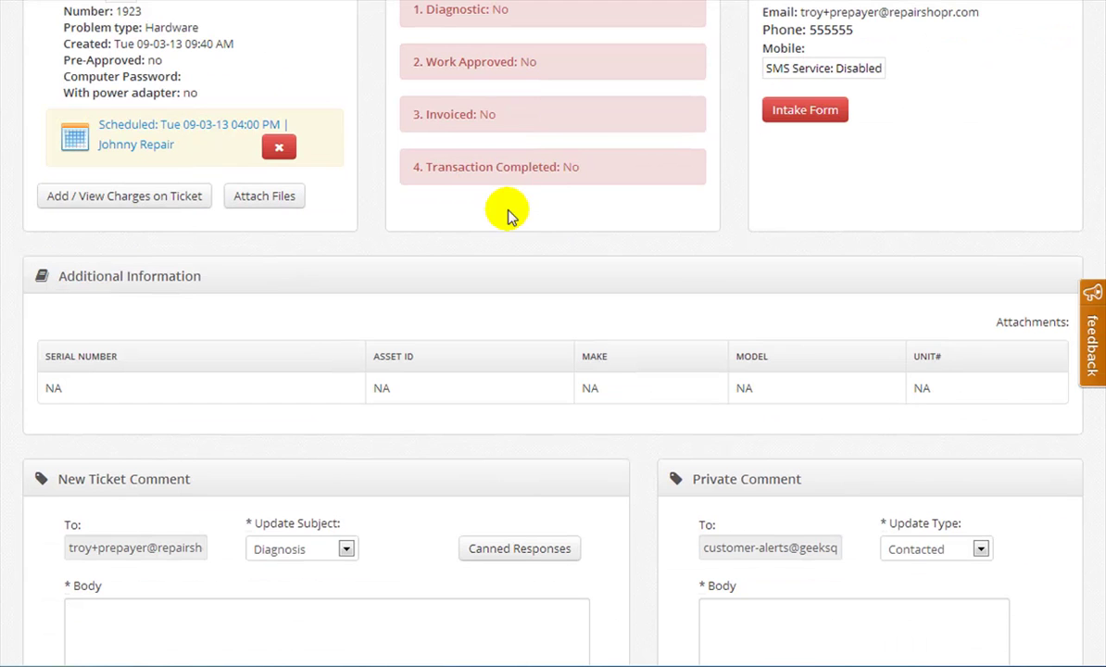
pyautogui.scroll(-2, 547, 412)
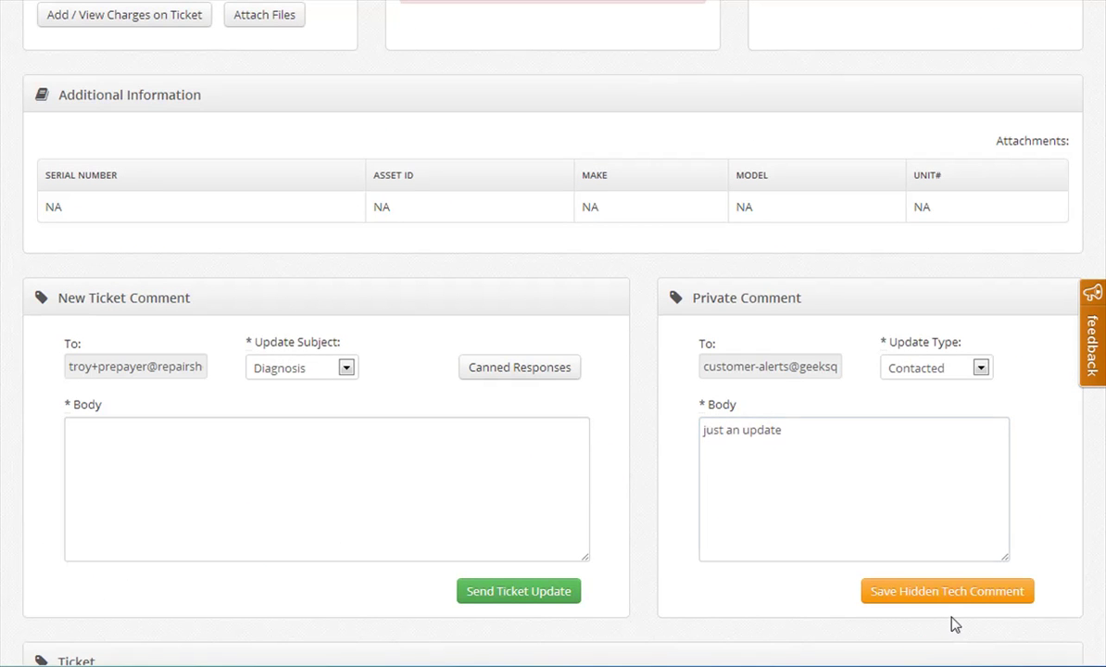
pyautogui.click(935, 593)
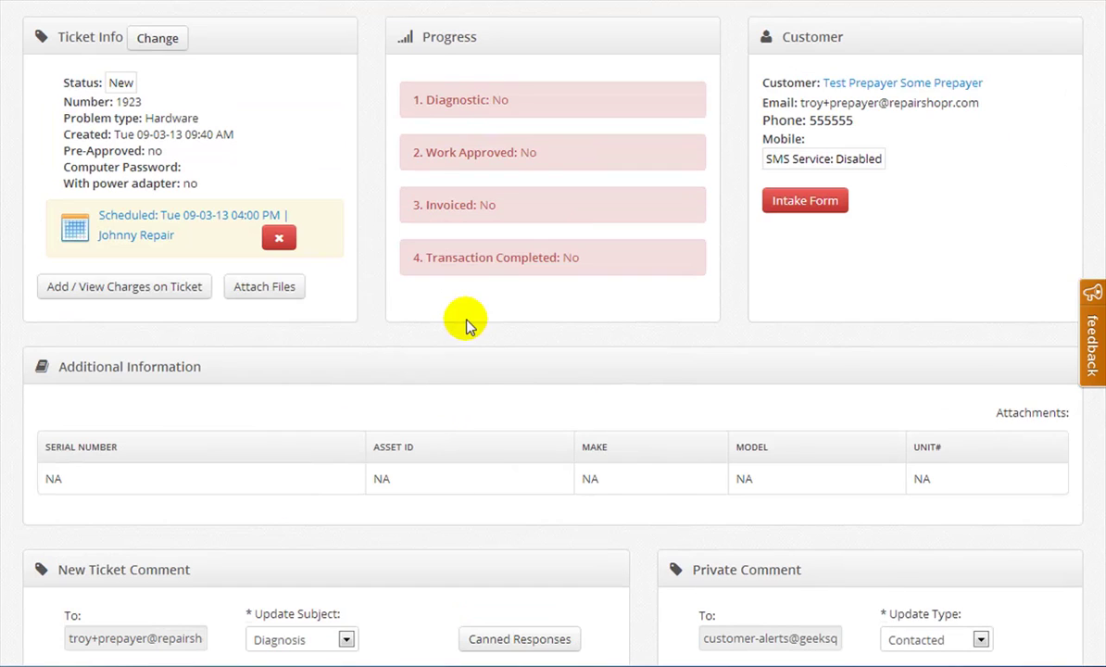
pyautogui.scroll(3, 470, 318)
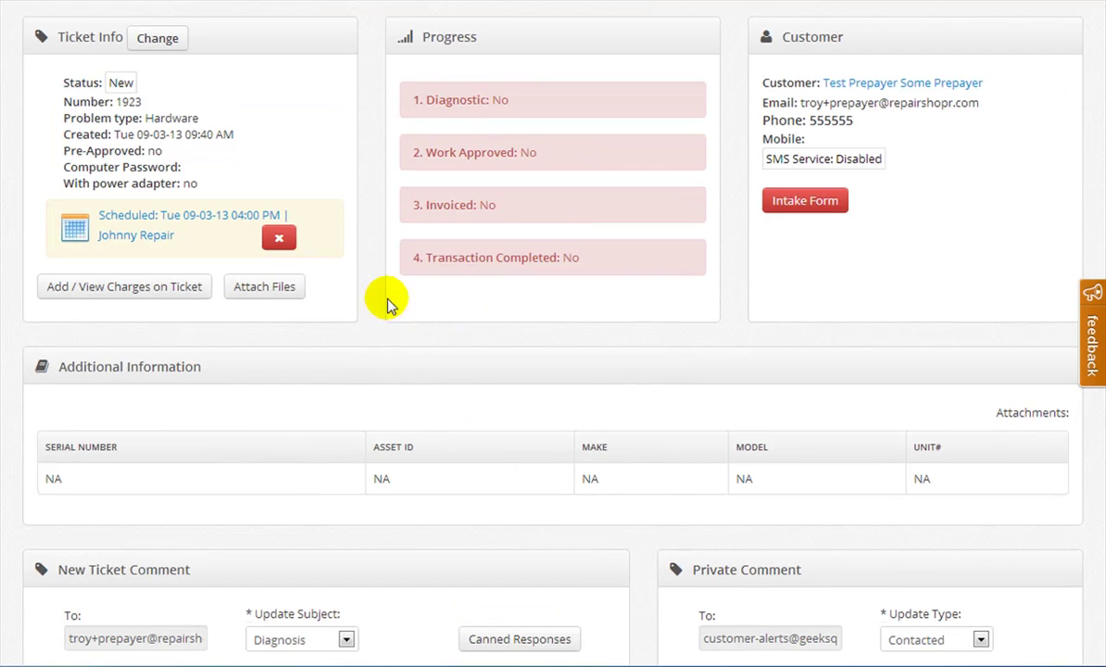
# - Add a Labor charge of quantity 2 at $64.99 to ticket 1923
pyautogui.click(110, 294)
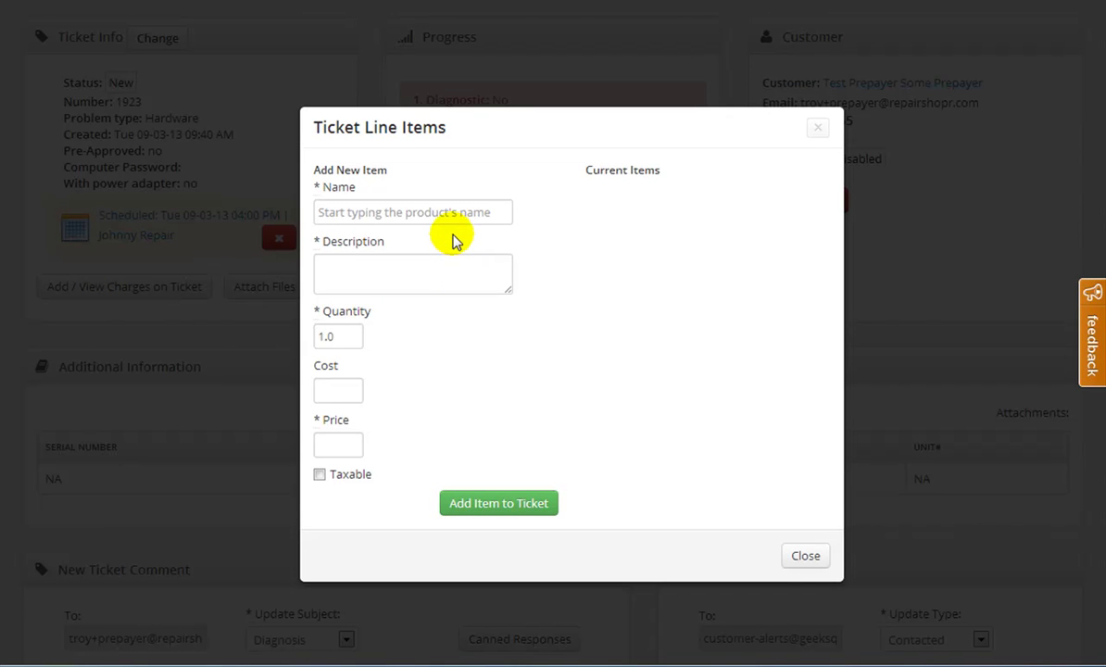
pyautogui.click(366, 215)
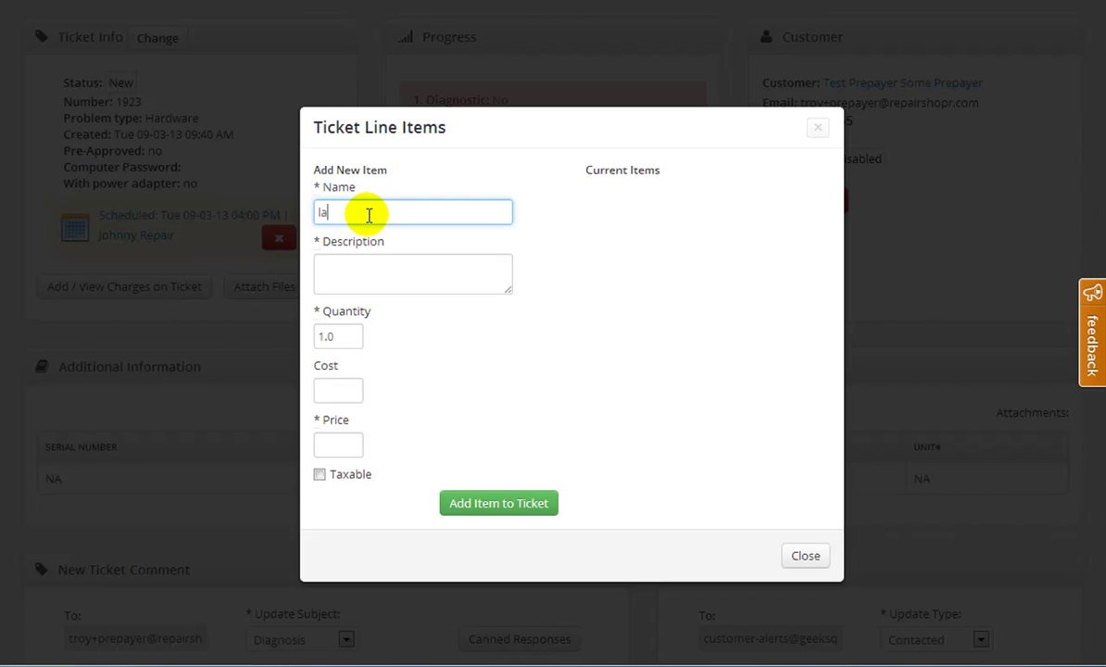
pyautogui.click(358, 240)
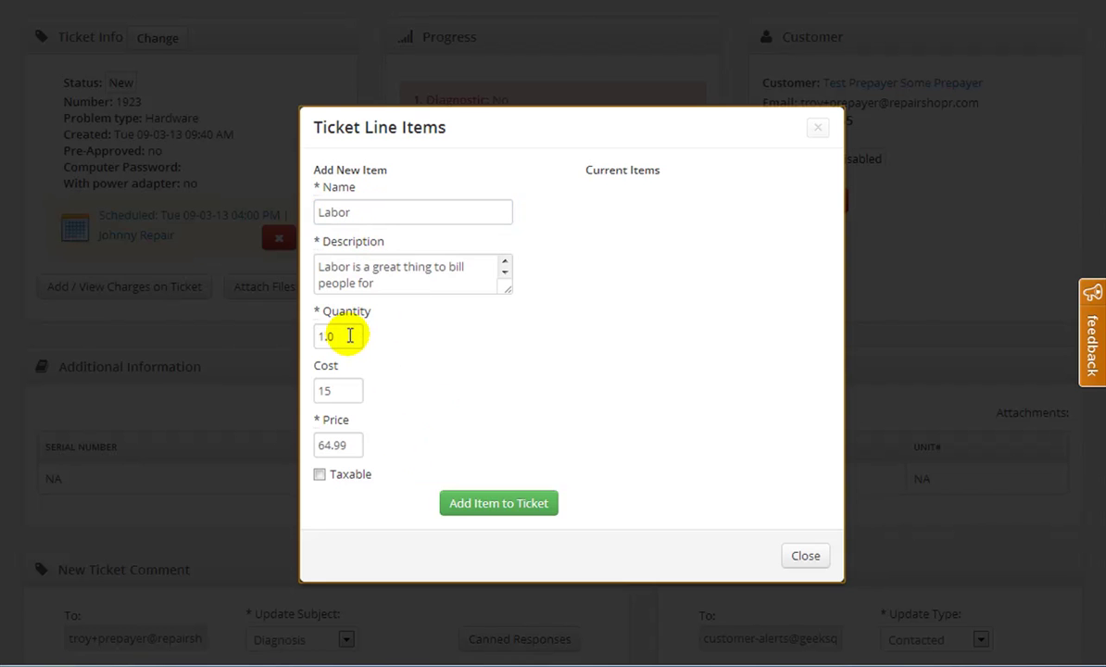
pyautogui.moveTo(347, 335); pyautogui.dragTo(315, 343)
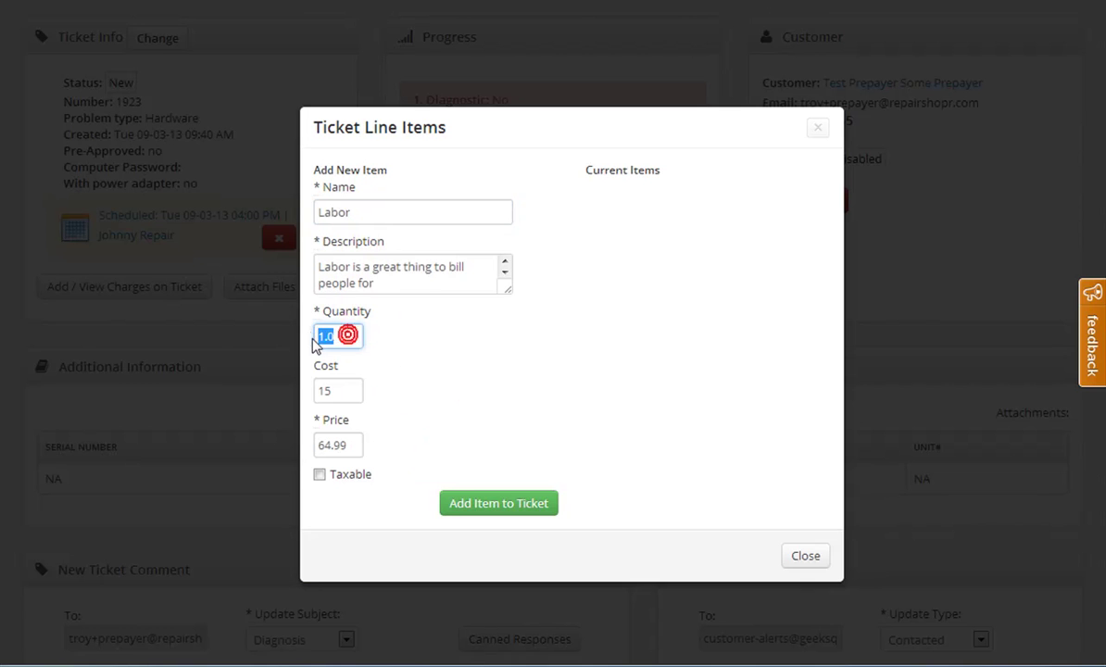
pyautogui.click(474, 507)
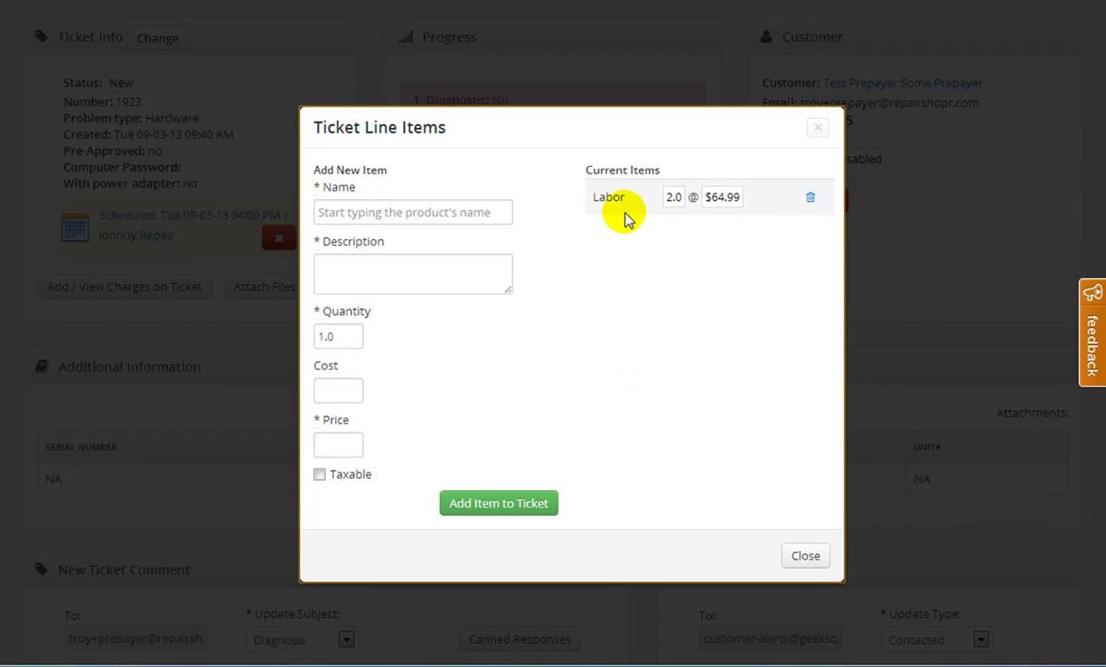
pyautogui.click(805, 554)
pyautogui.scroll(3, 726, 342)
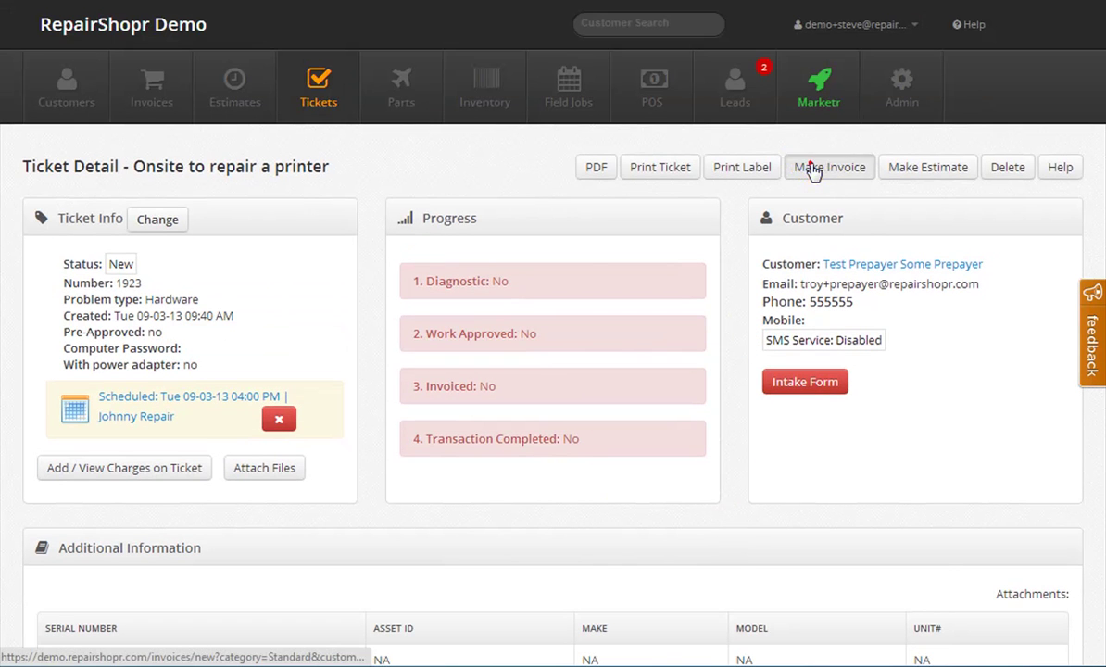
# - Make invoice 1414 from the ticket and check Labor shows 'Applied 2.0 Prepay Hours' at $0.00
pyautogui.click(811, 170)
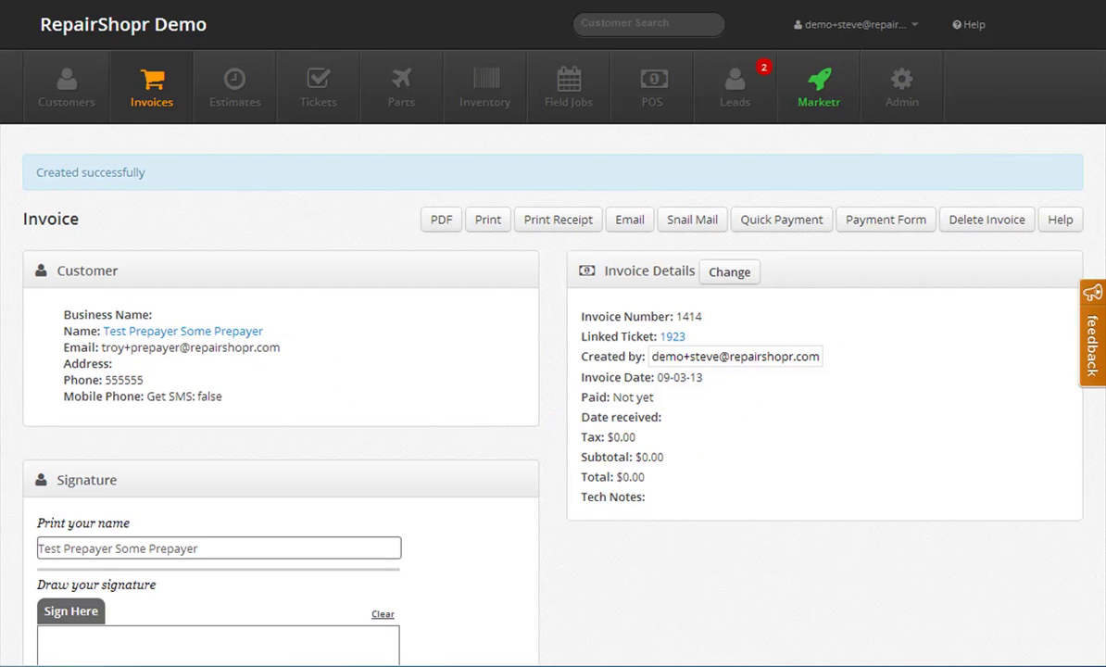
pyautogui.scroll(-4, 556, 435)
pyautogui.scroll(-1, 556, 357)
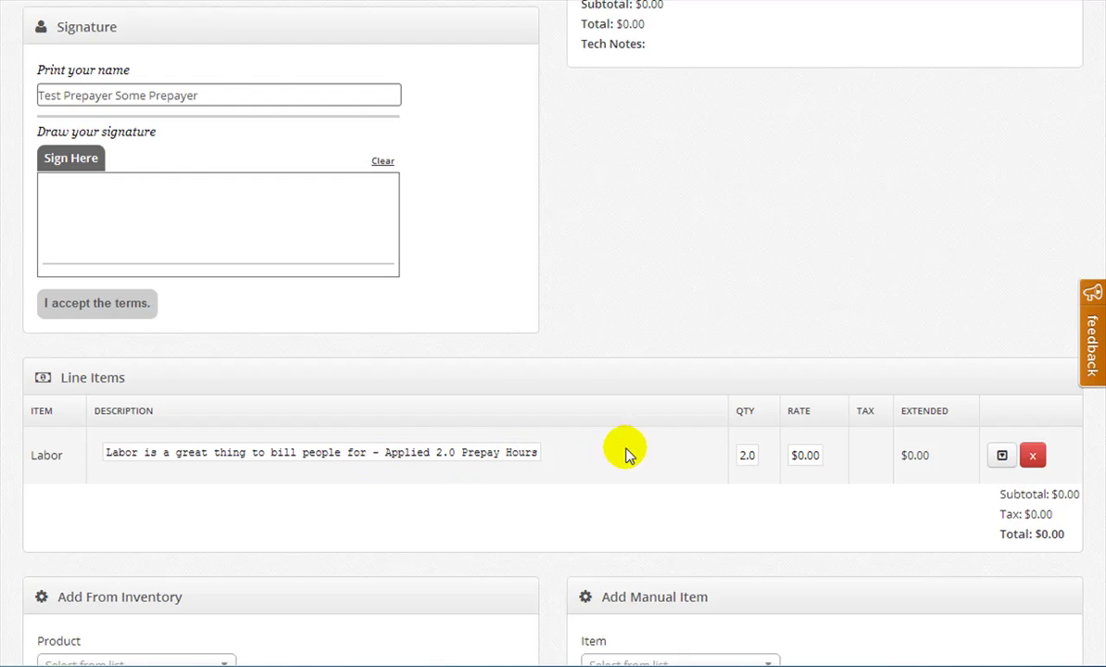
pyautogui.click(643, 344)
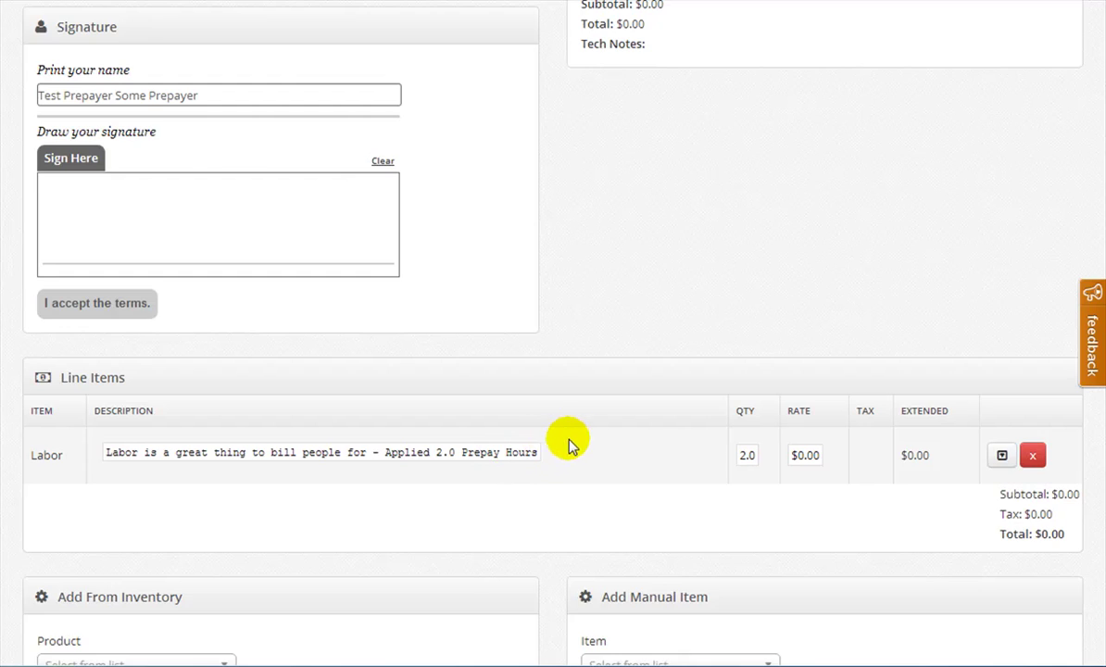
pyautogui.scroll(1, 569, 439)
pyautogui.scroll(2, 579, 435)
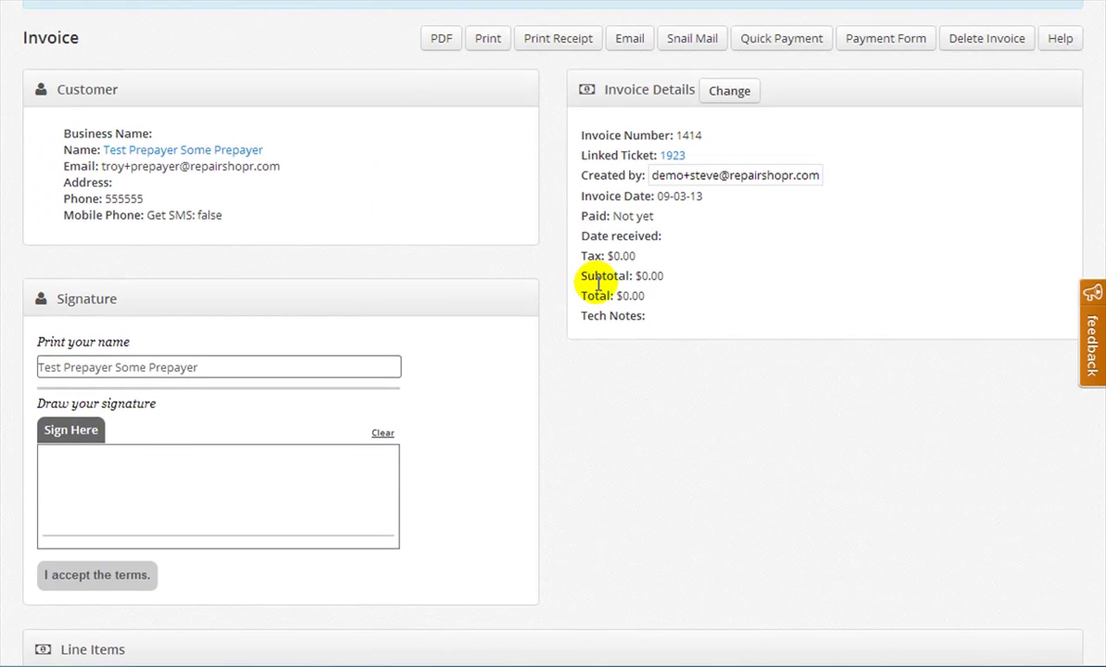
# - Open the customer's details to see the Prepay Hours Balance now at 18.0
pyautogui.click(166, 154)
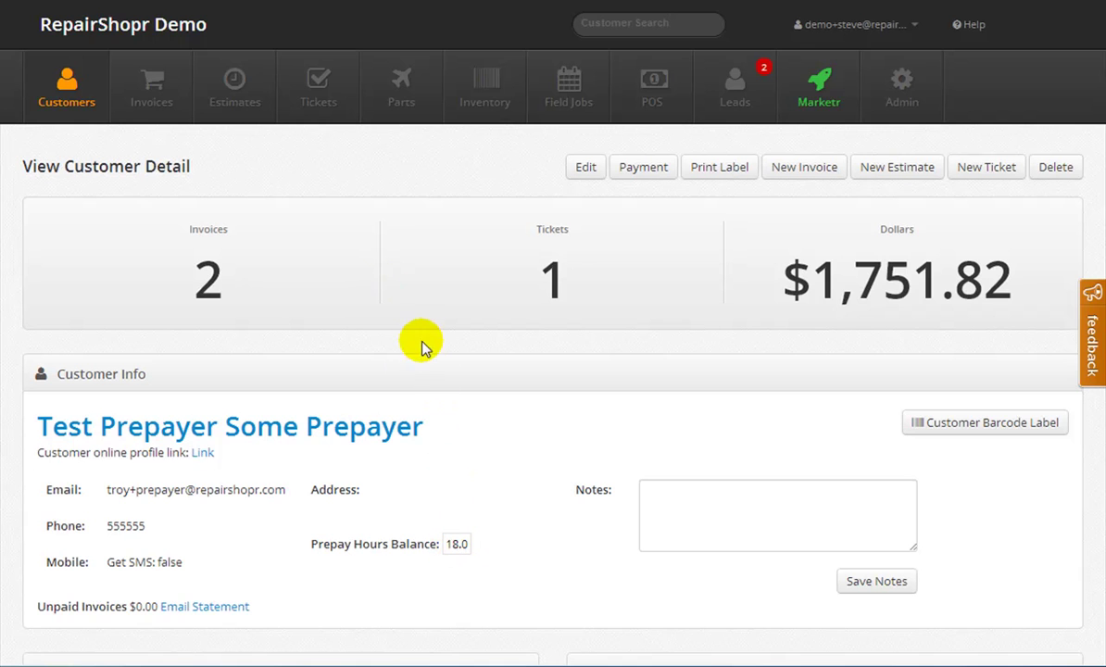
pyautogui.scroll(-4, 448, 315)
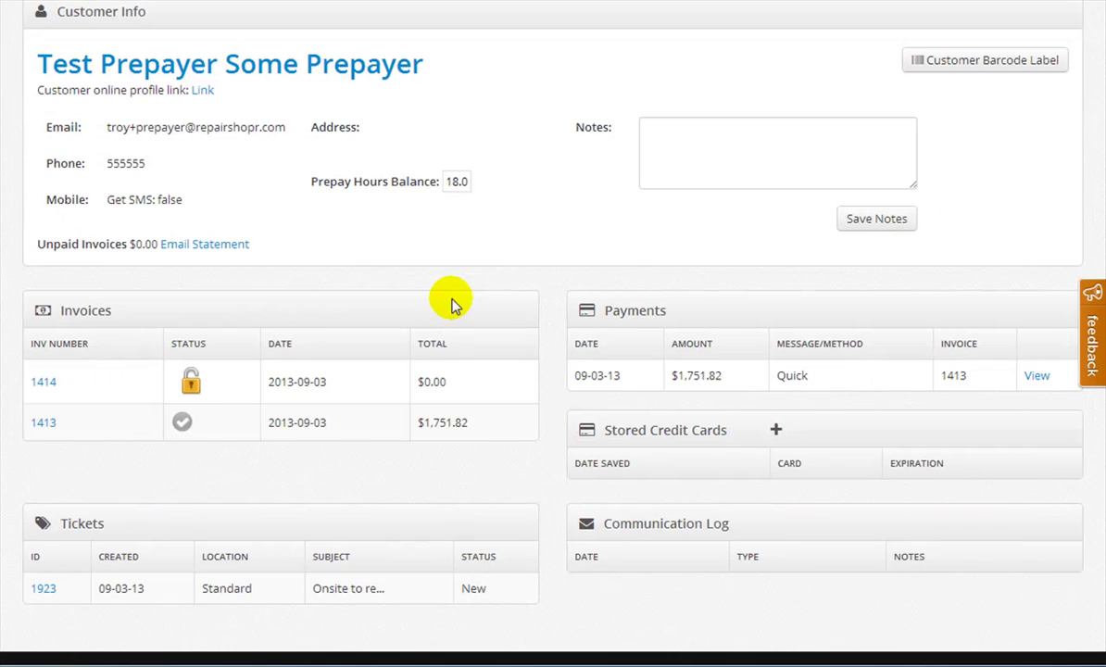
# - Delete the 2-hour Labor line item on invoice 1414, then check the customer's Prepay Hours Balance reads 20.0
pyautogui.click(39, 382)
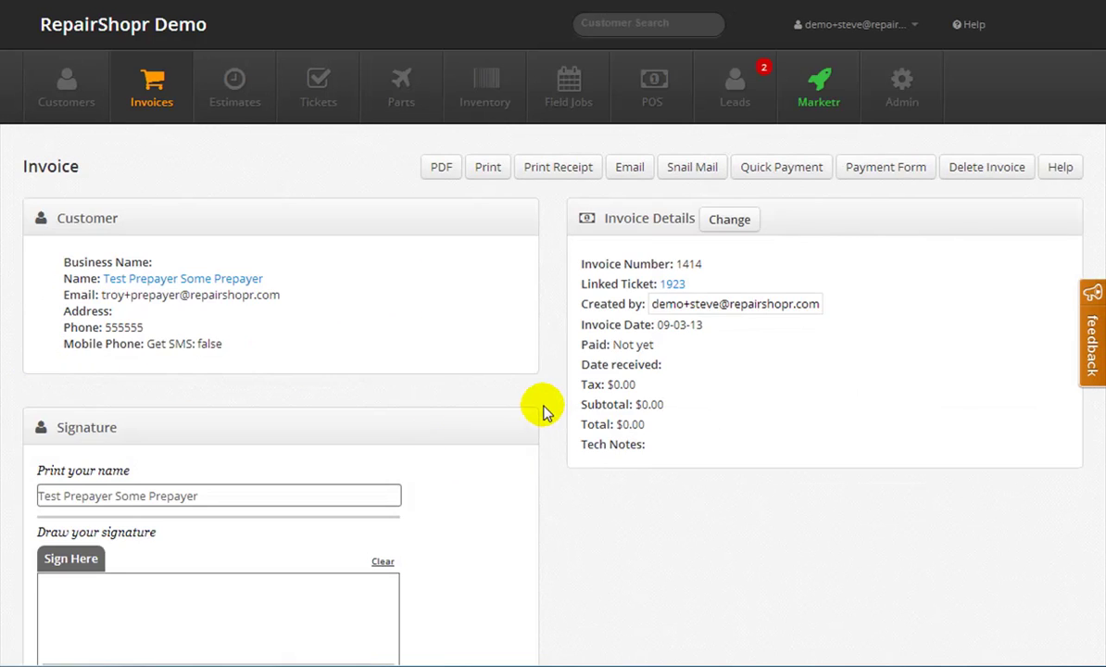
pyautogui.scroll(-3, 544, 412)
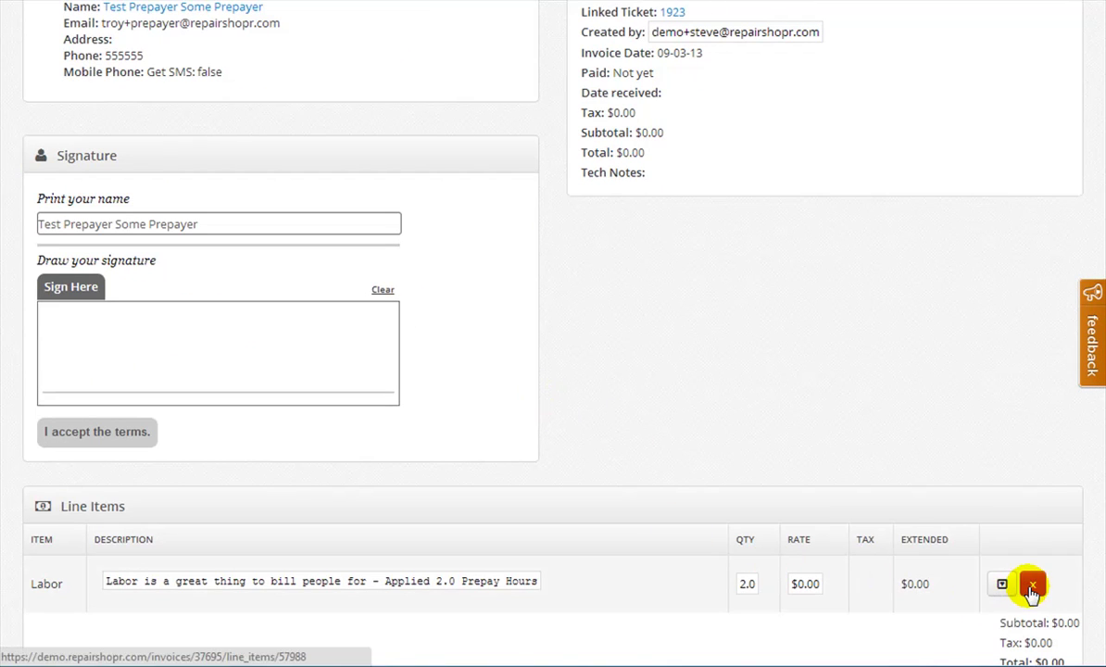
pyautogui.click(1031, 587)
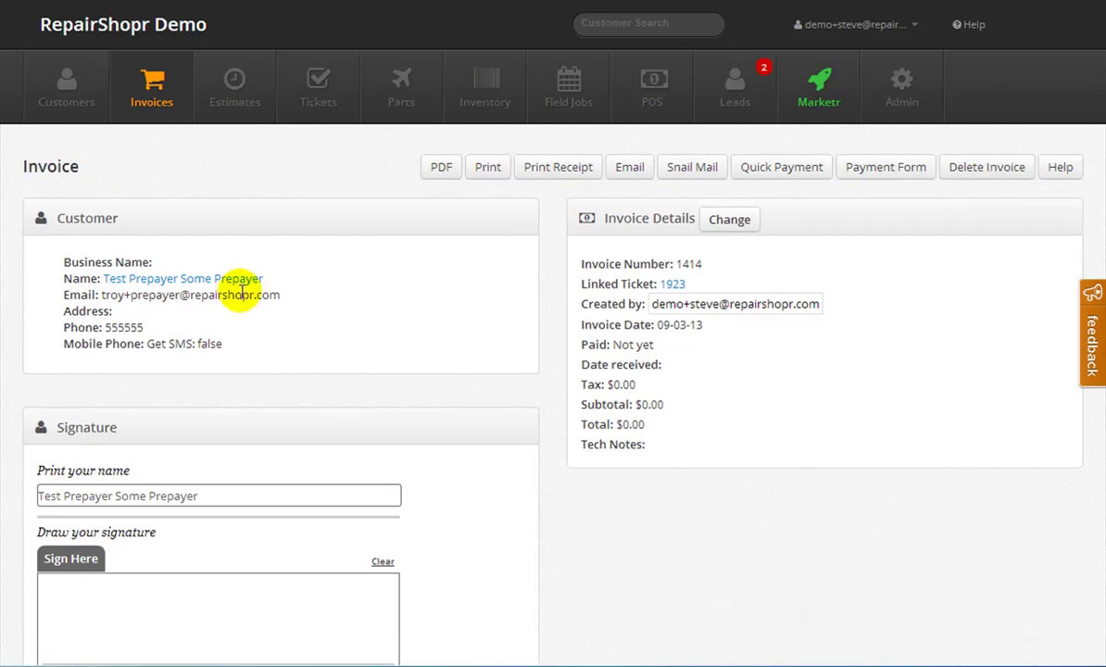
pyautogui.click(222, 278)
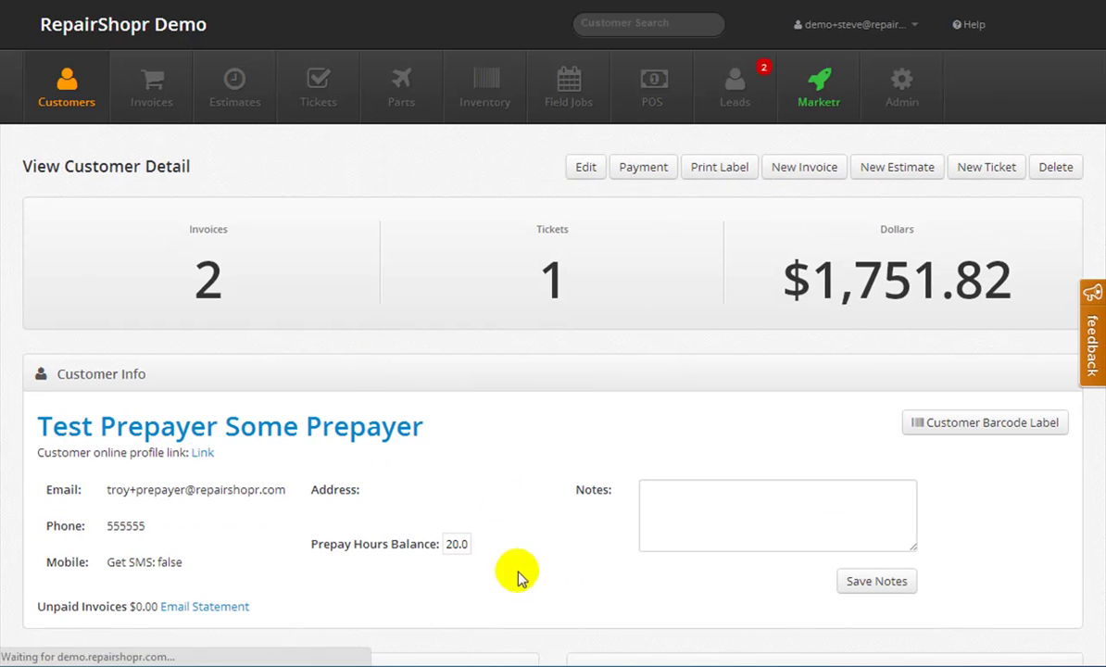
pyautogui.click(417, 297)
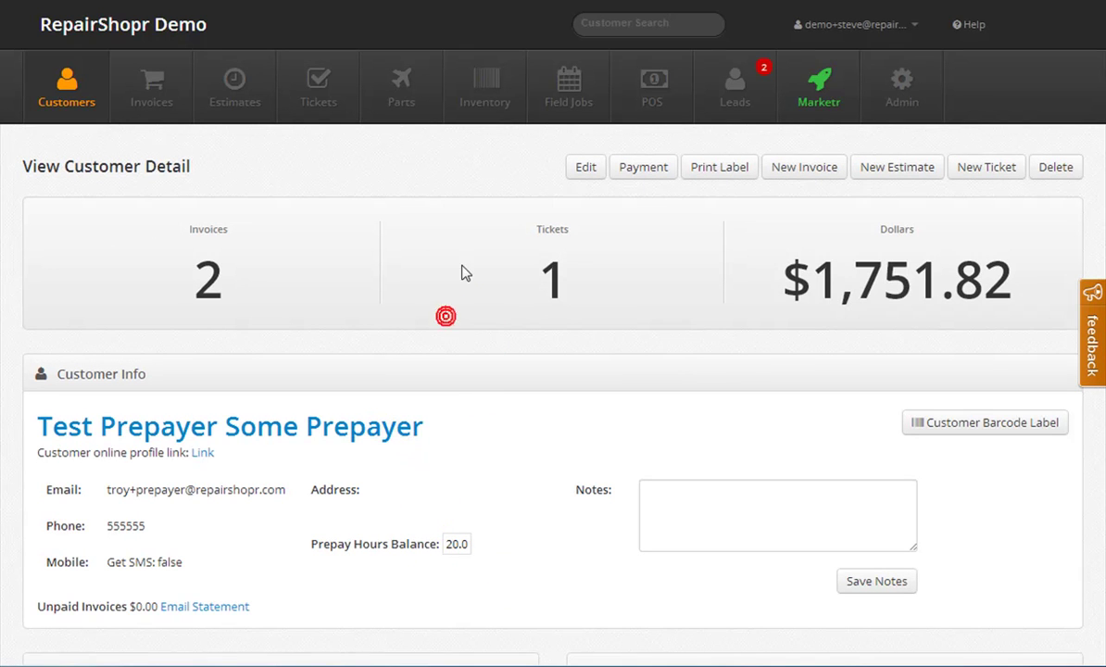